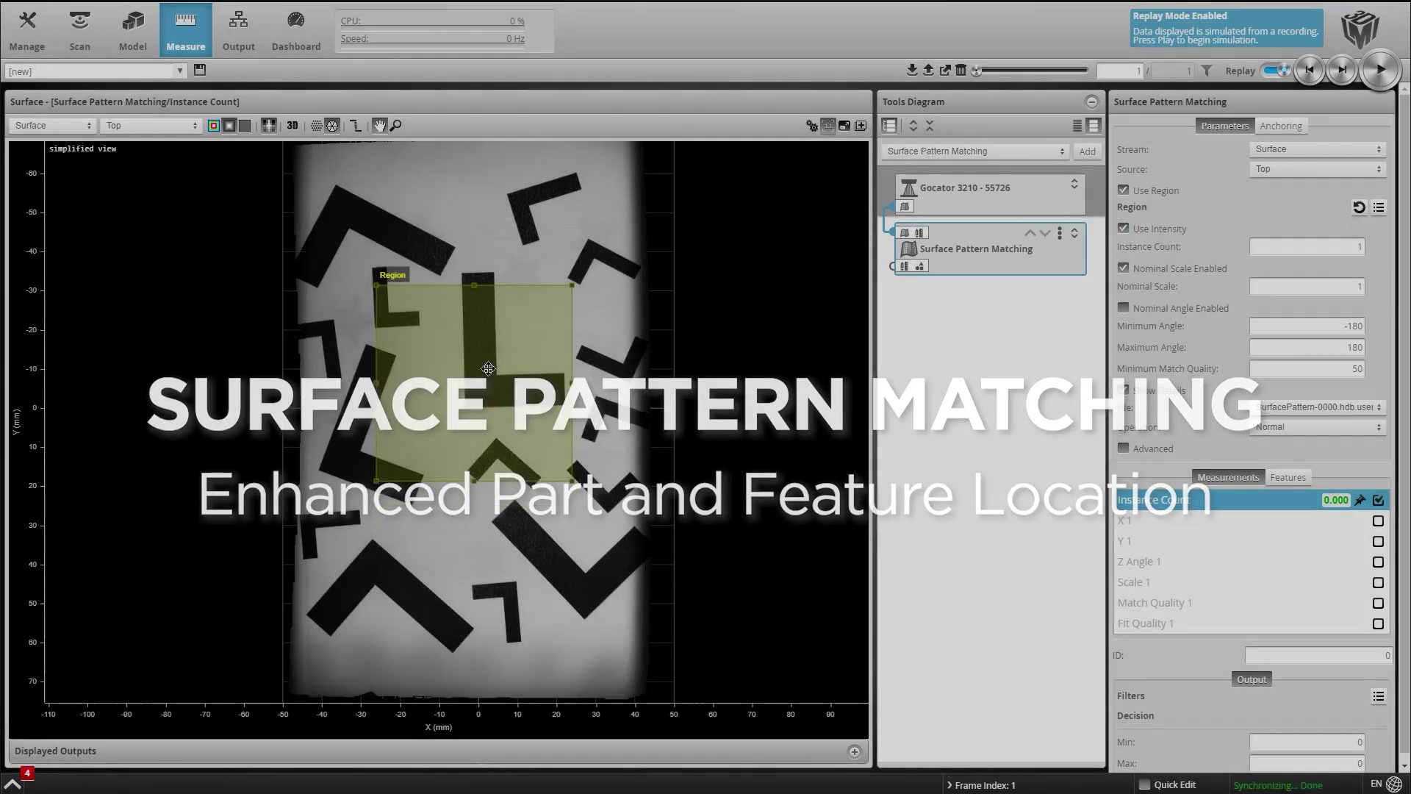
# Fit the Region around one L part, disable Use Region, and lower Minimum Scale.
pyautogui.moveTo(478, 406); pyautogui.dragTo(492, 313)
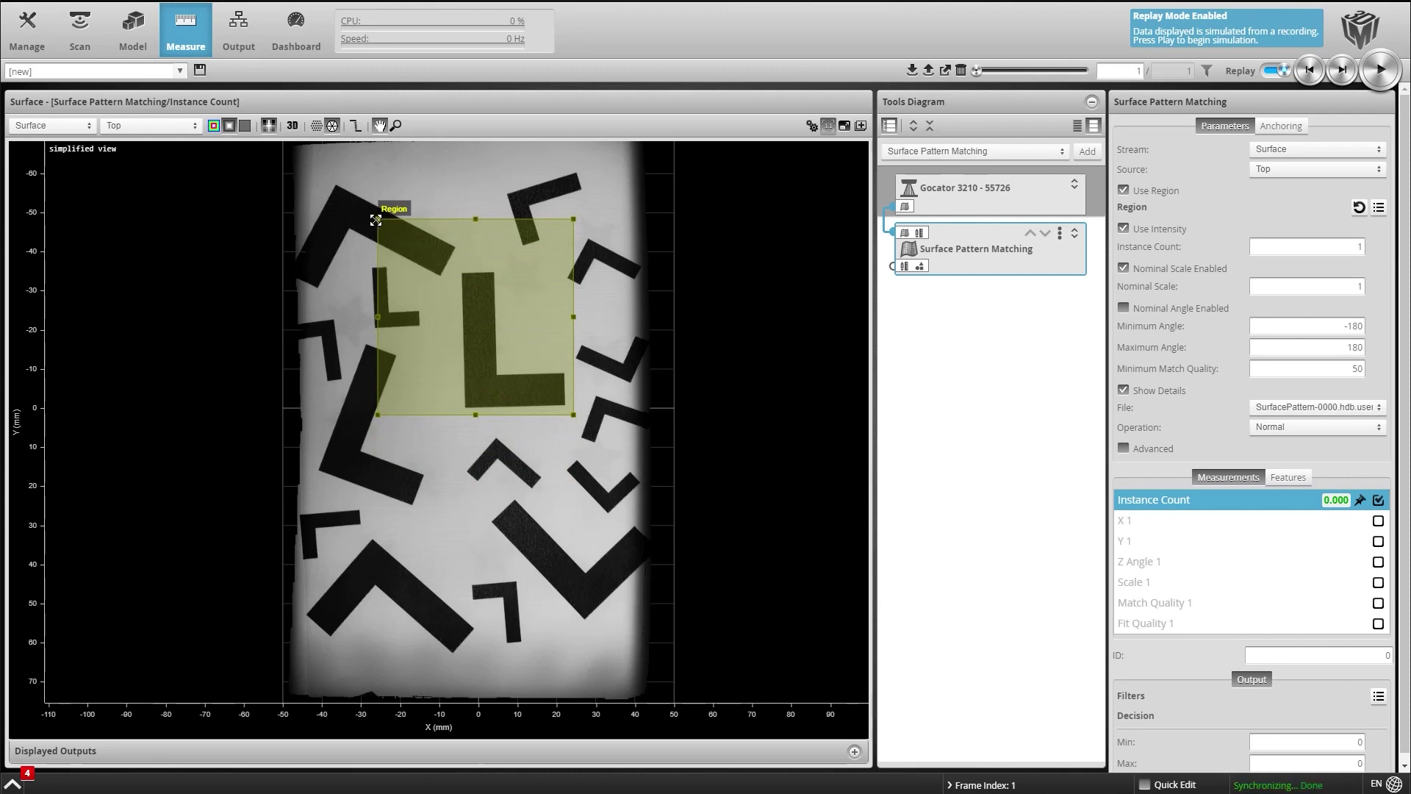
pyautogui.moveTo(377, 219); pyautogui.dragTo(410, 246)
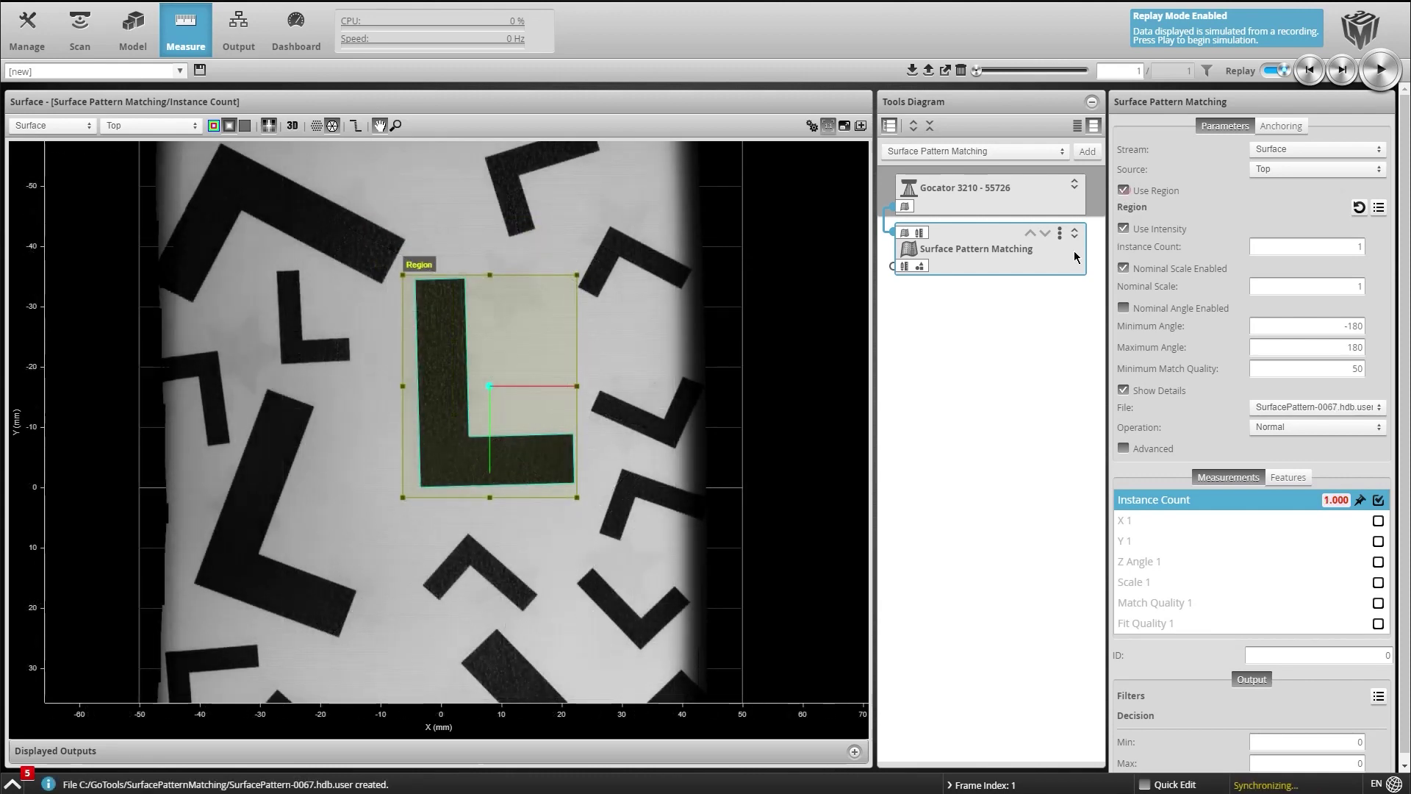
pyautogui.click(1123, 190)
pyautogui.scroll(-3, 603, 583)
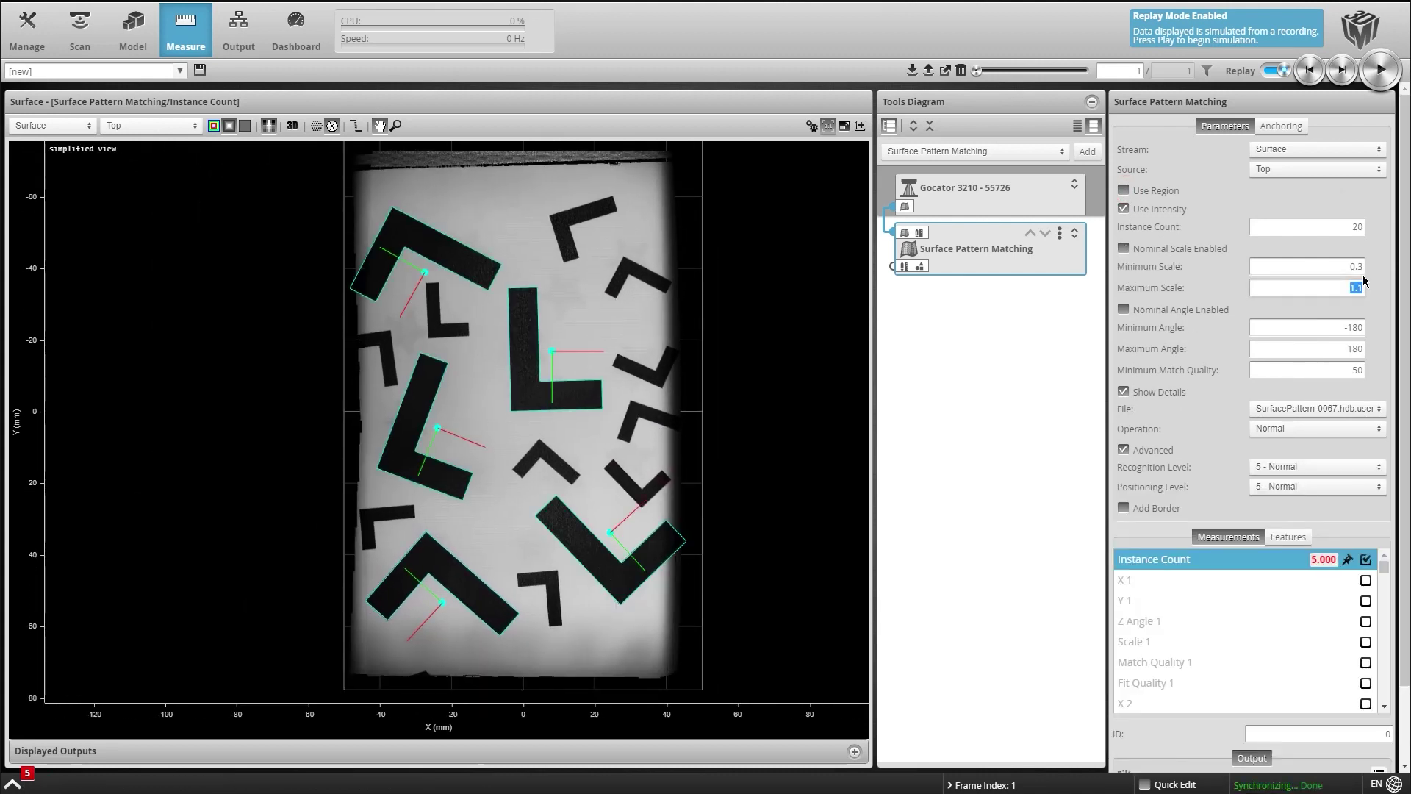
pyautogui.click(1360, 272)
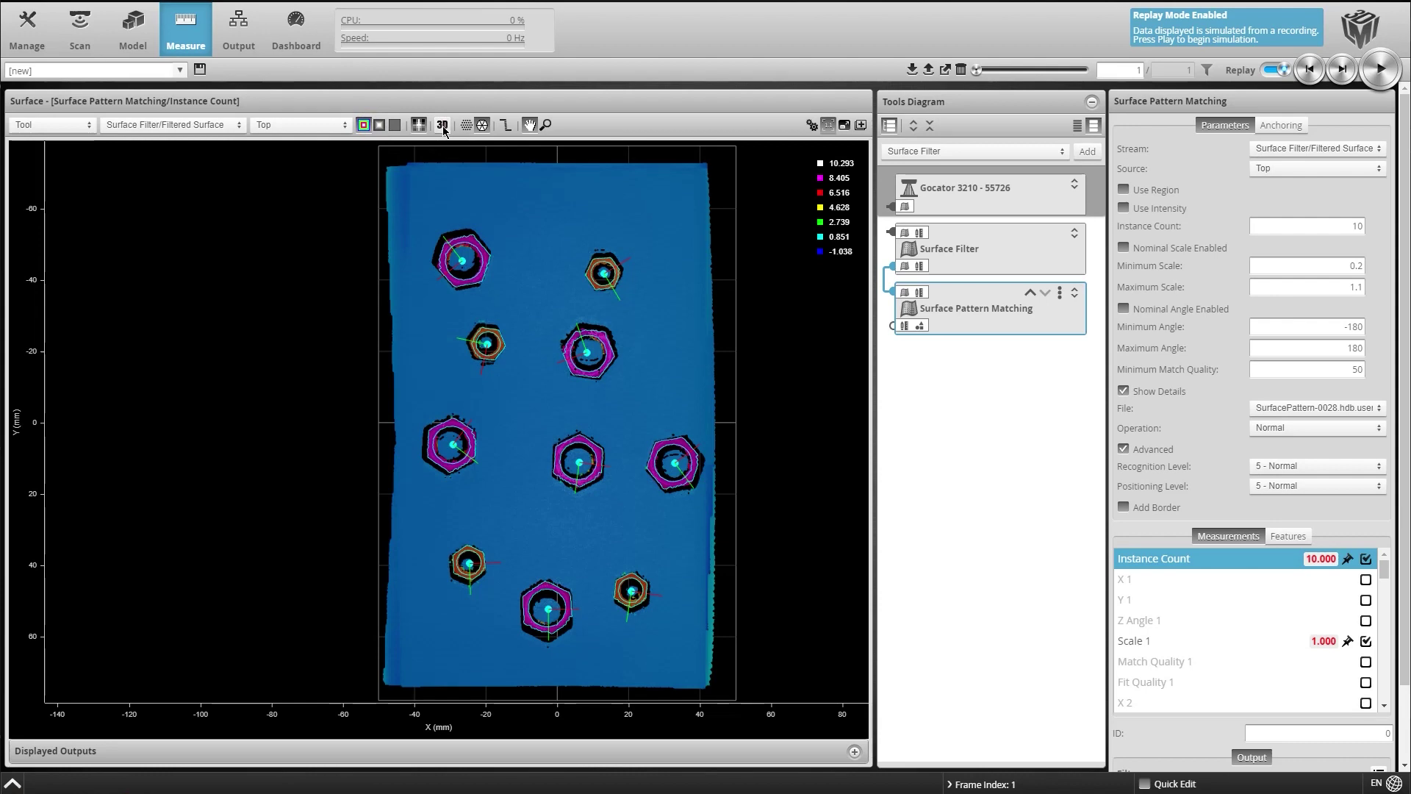
# In 2D top view of the nuts, enable the first nut's Y 1 and Z Angle 1 outputs.
pyautogui.click(444, 125)
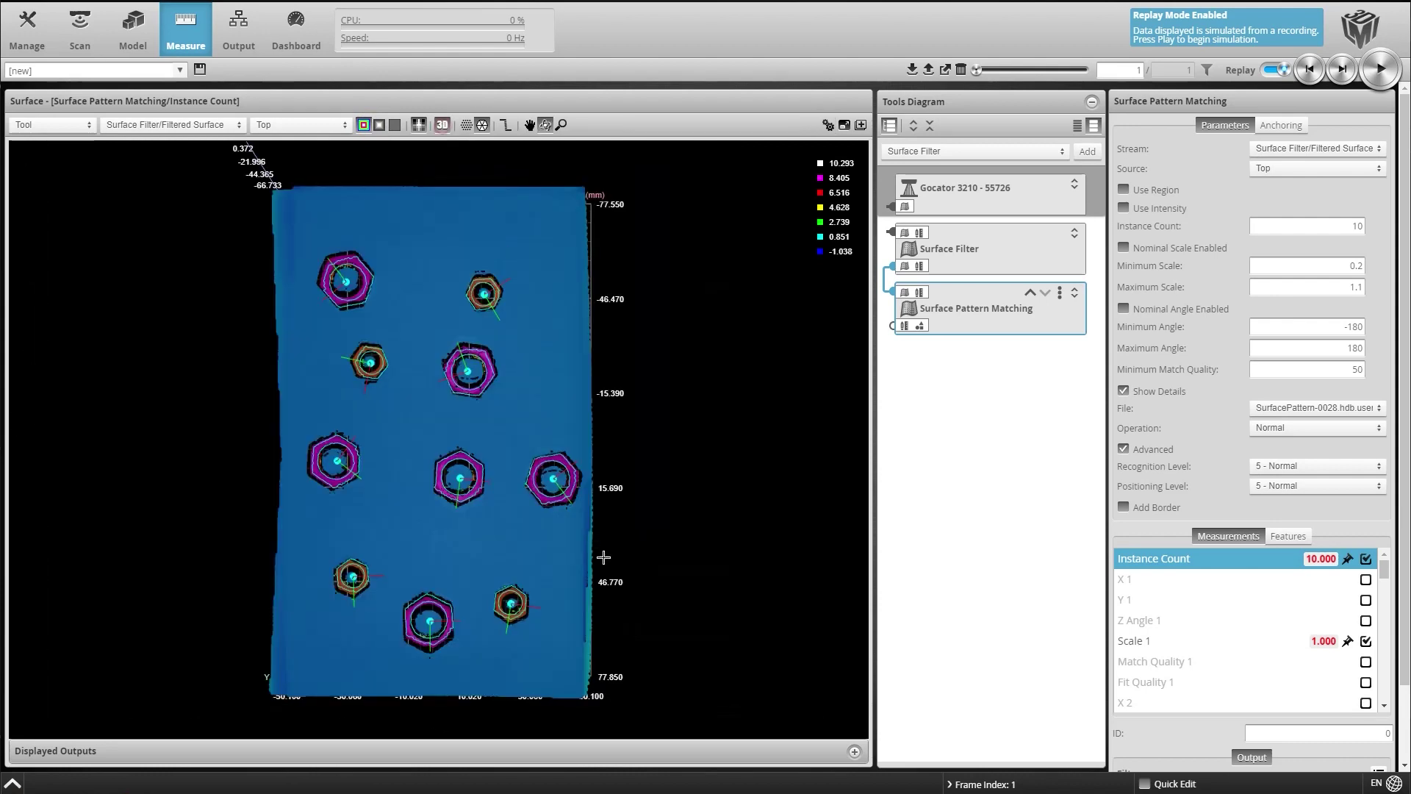
pyautogui.moveTo(634, 424); pyautogui.dragTo(439, 289)
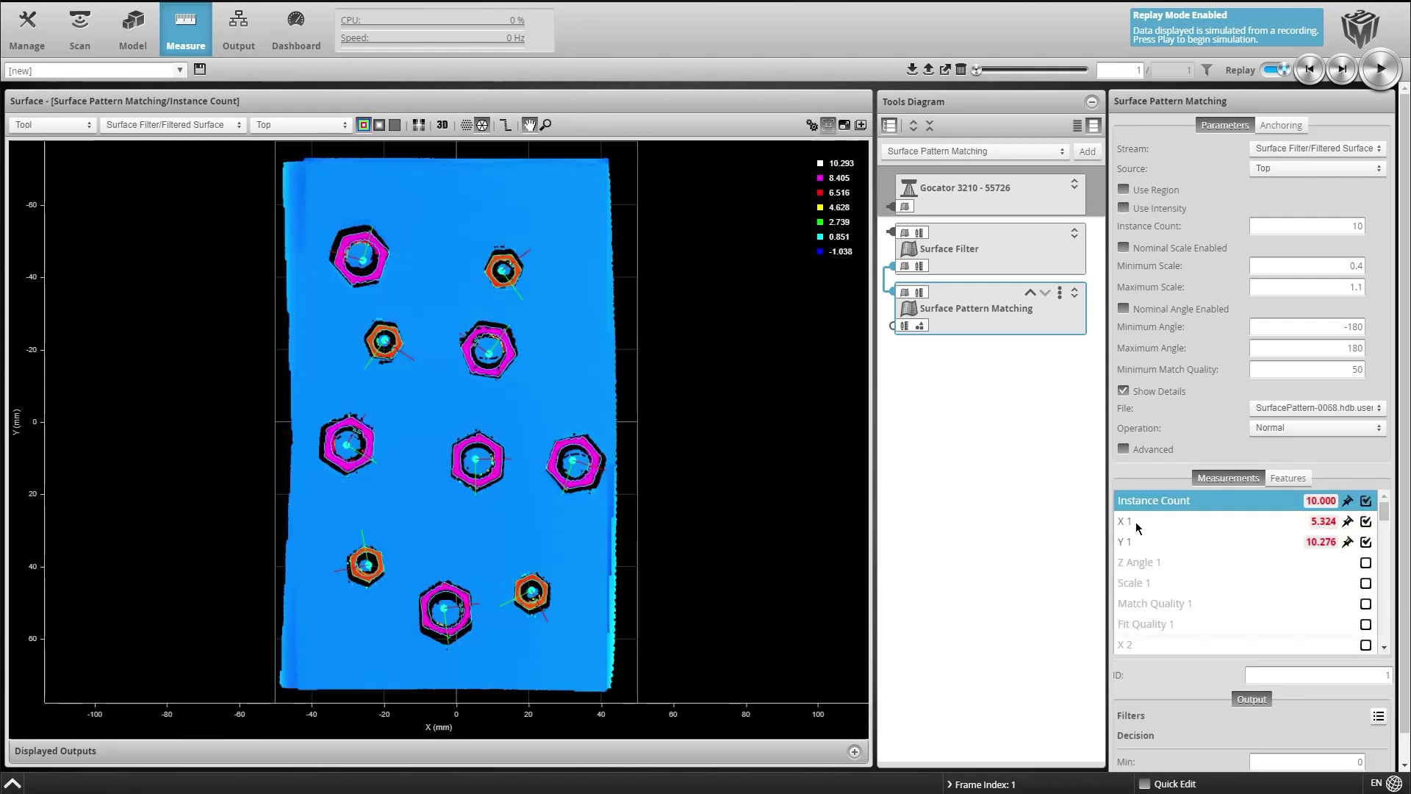
pyautogui.scroll(3, 523, 468)
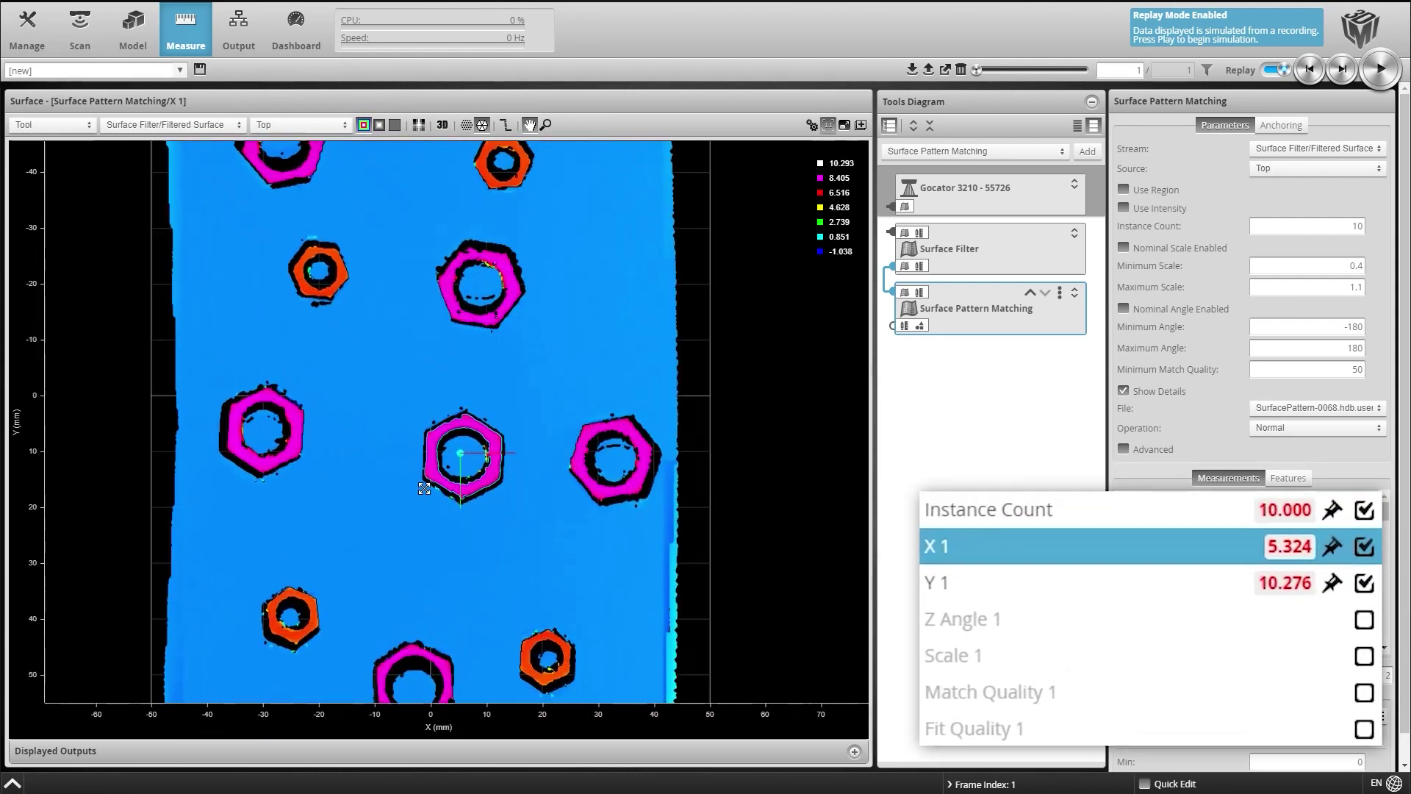
pyautogui.scroll(3, 522, 467)
pyautogui.scroll(2, 523, 468)
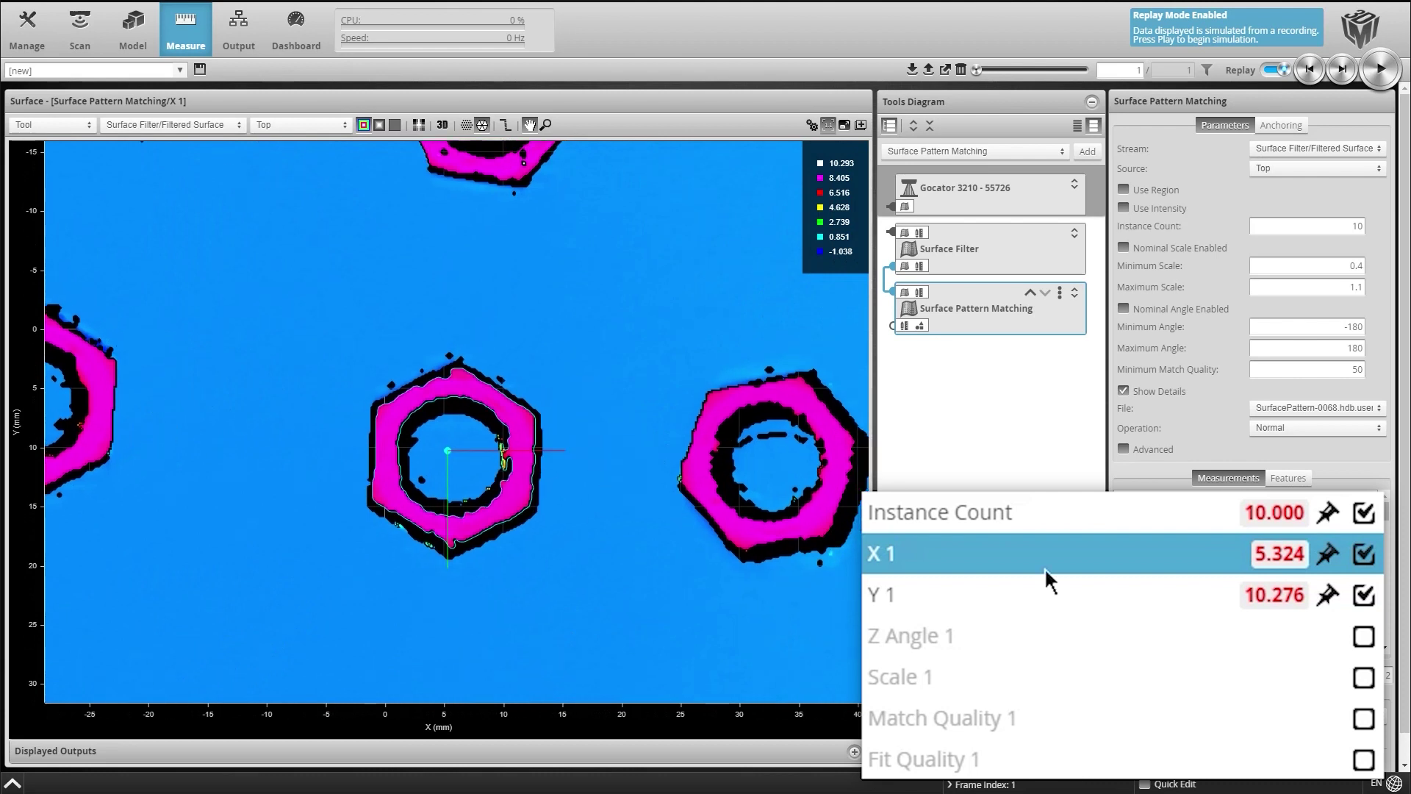
pyautogui.click(1008, 594)
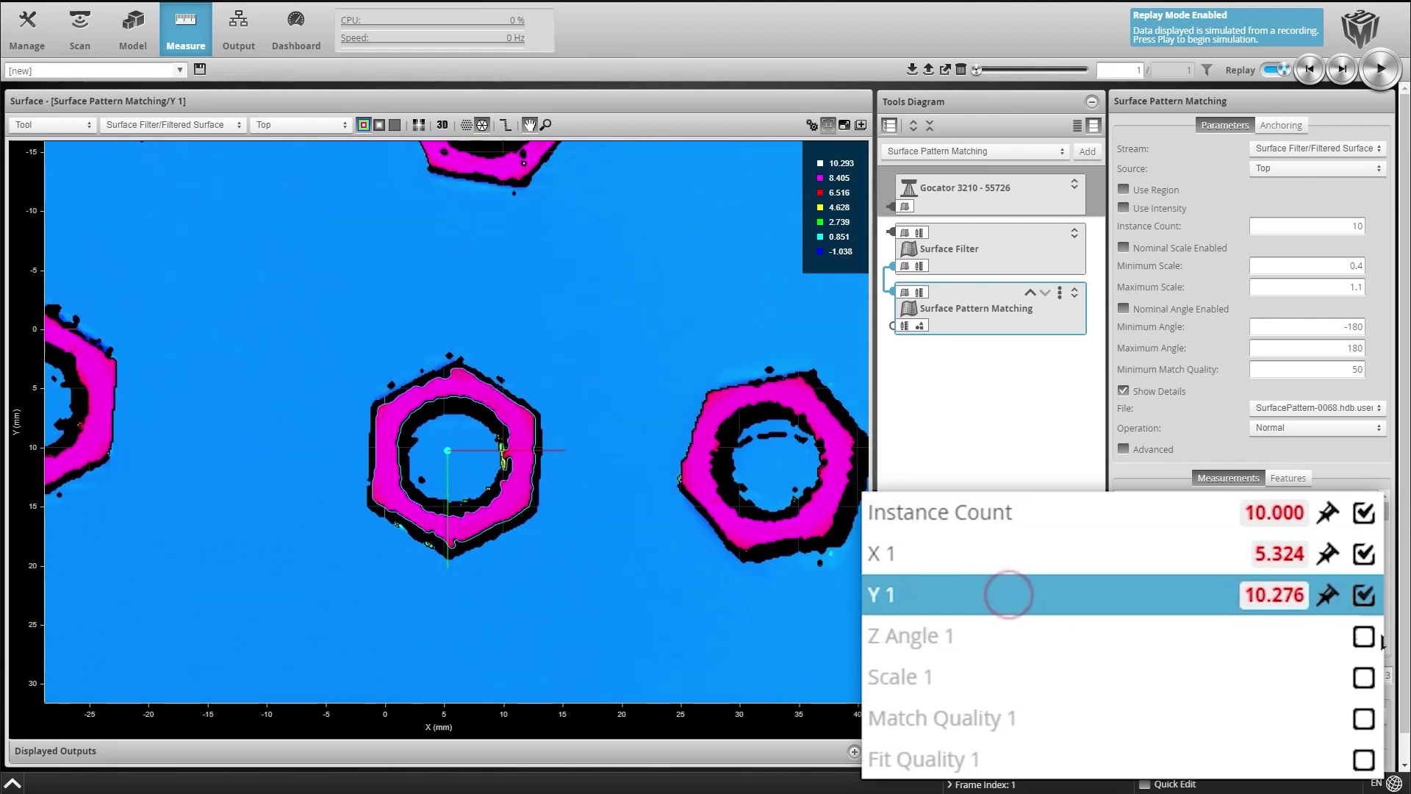
pyautogui.click(1363, 636)
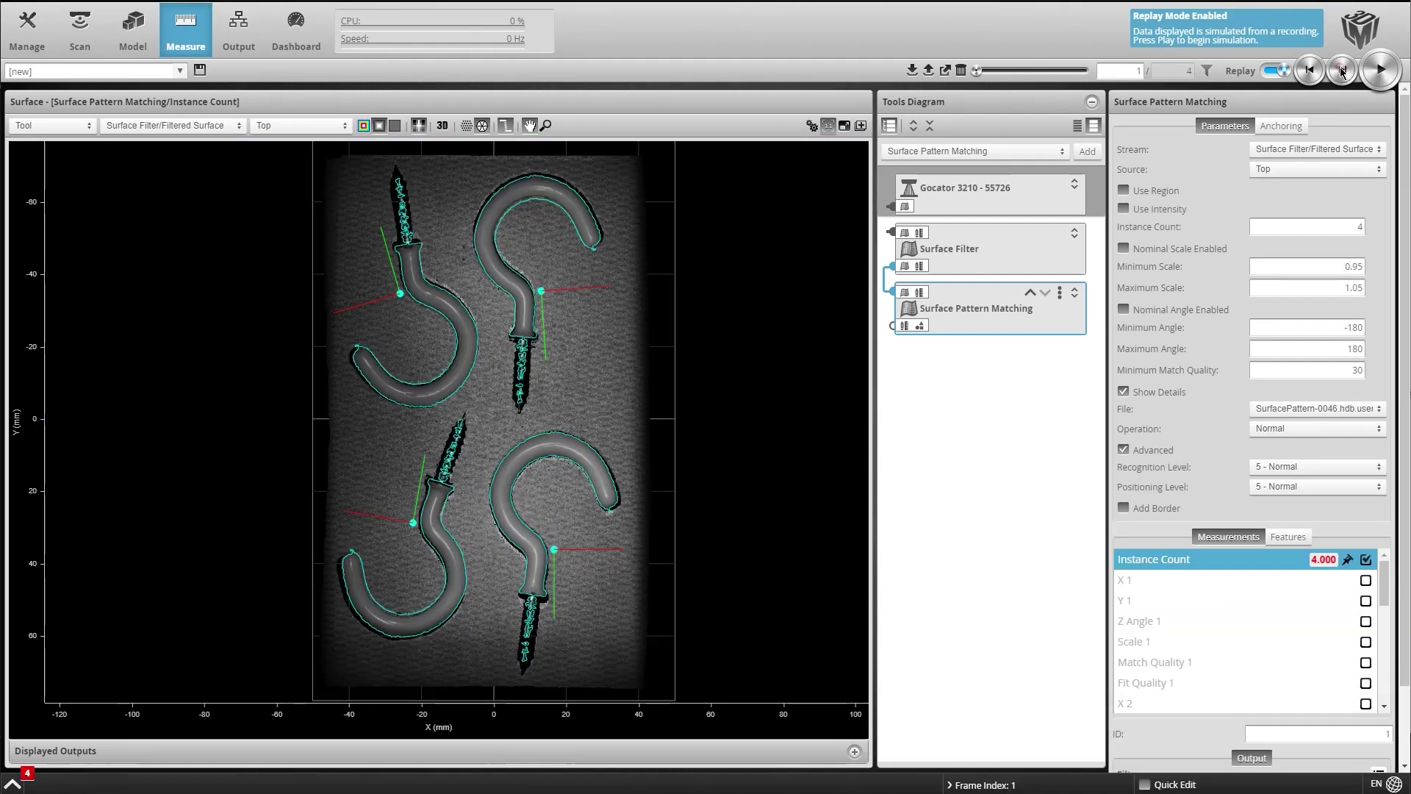
# Step forward and back through the hook scans, ending on the first recorded scan.
pyautogui.click(1336, 72)
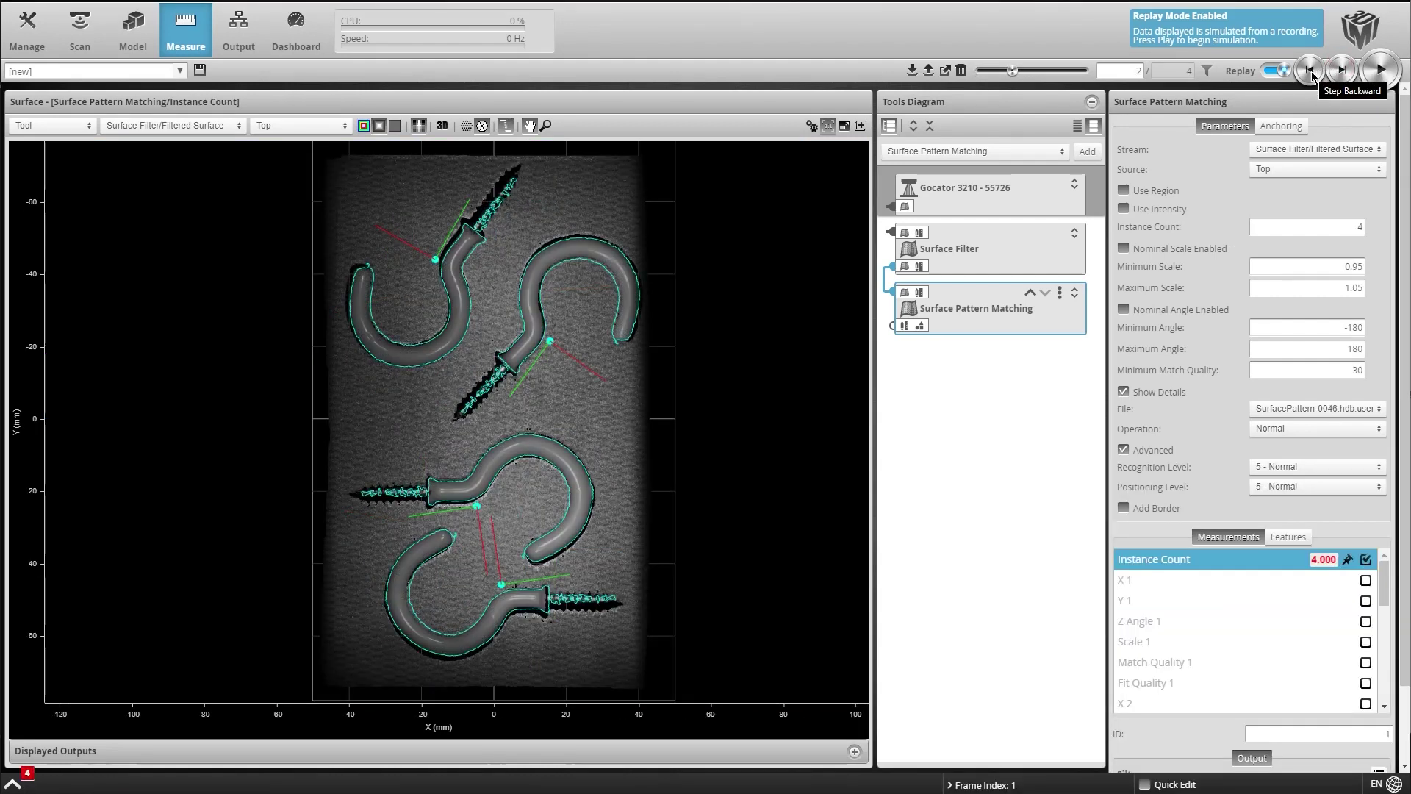
pyautogui.click(1313, 73)
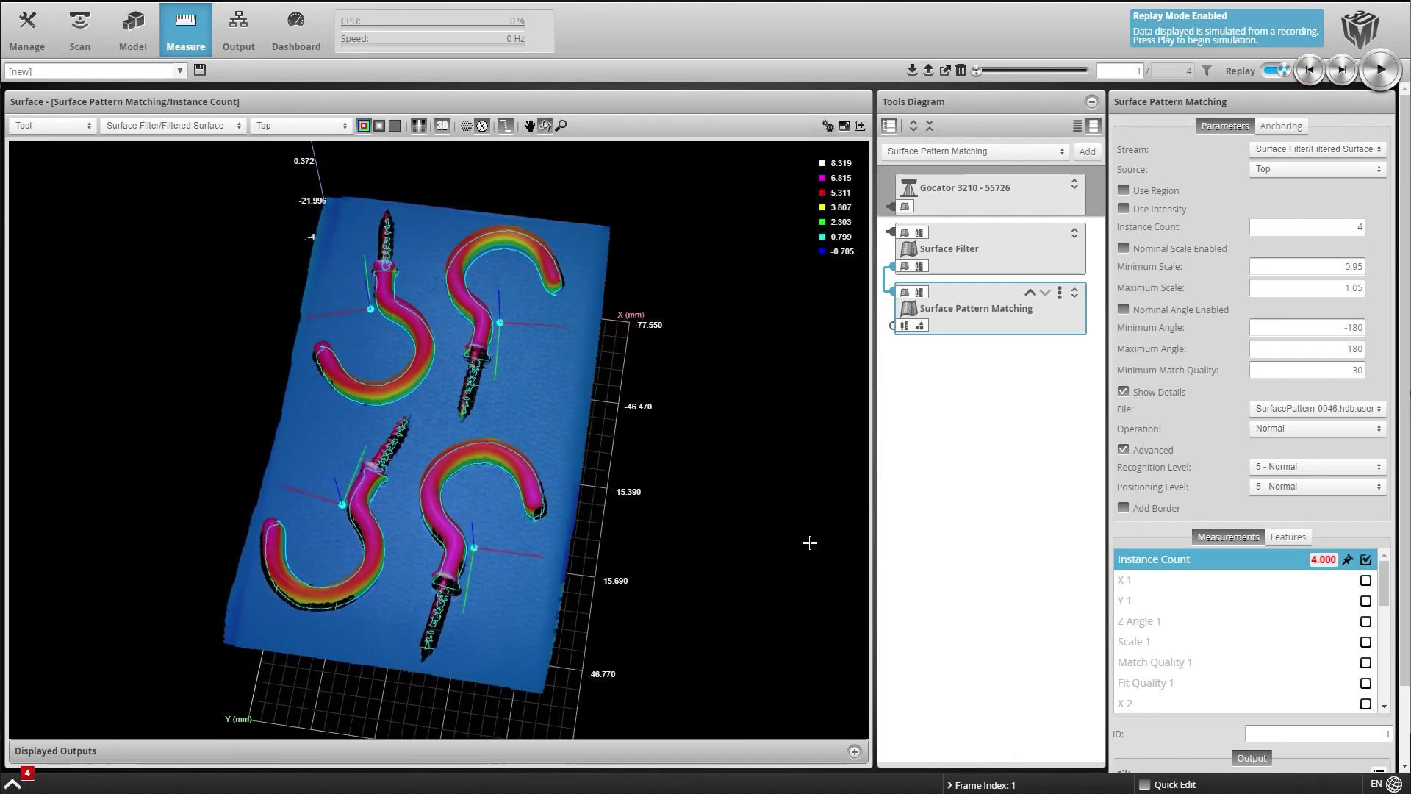
pyautogui.click(1342, 69)
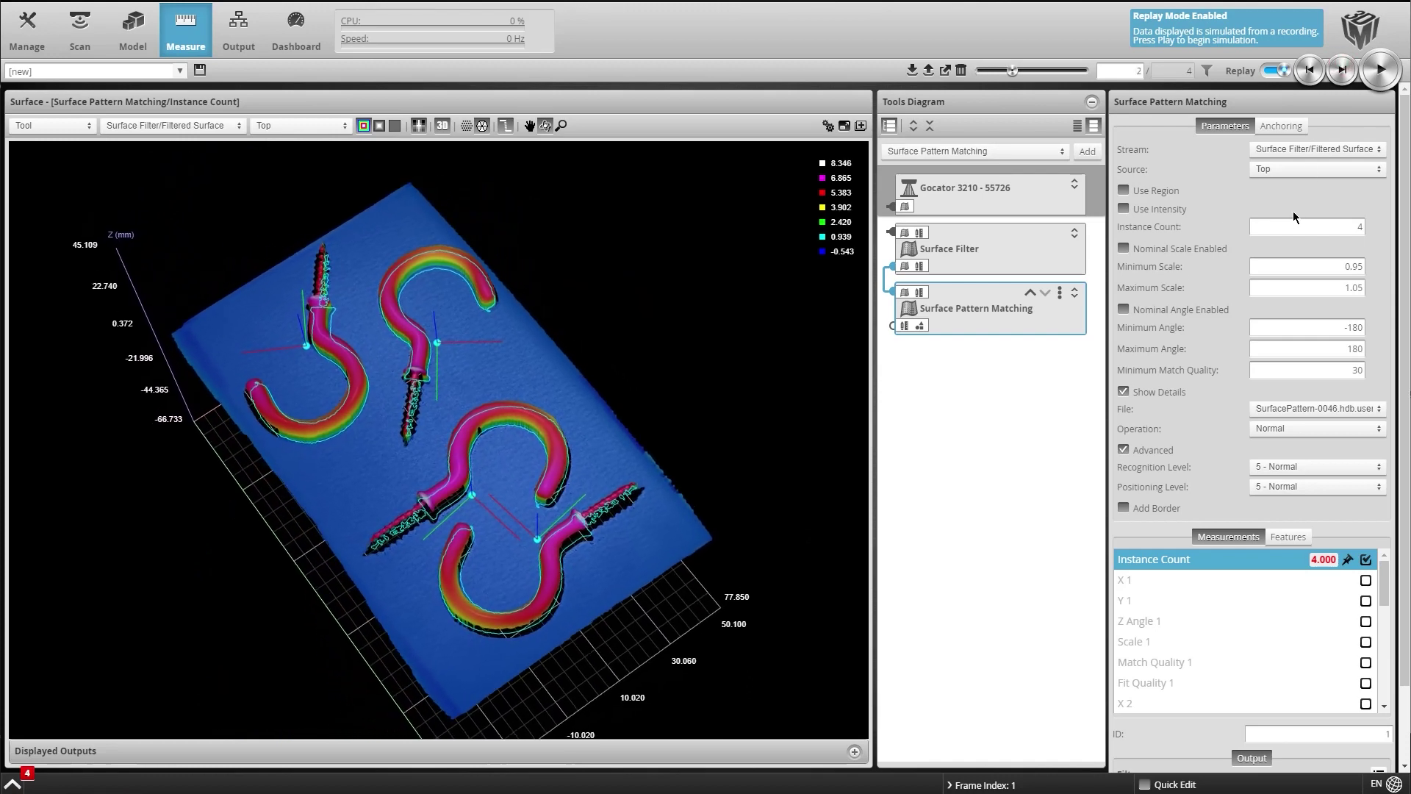
pyautogui.click(1309, 70)
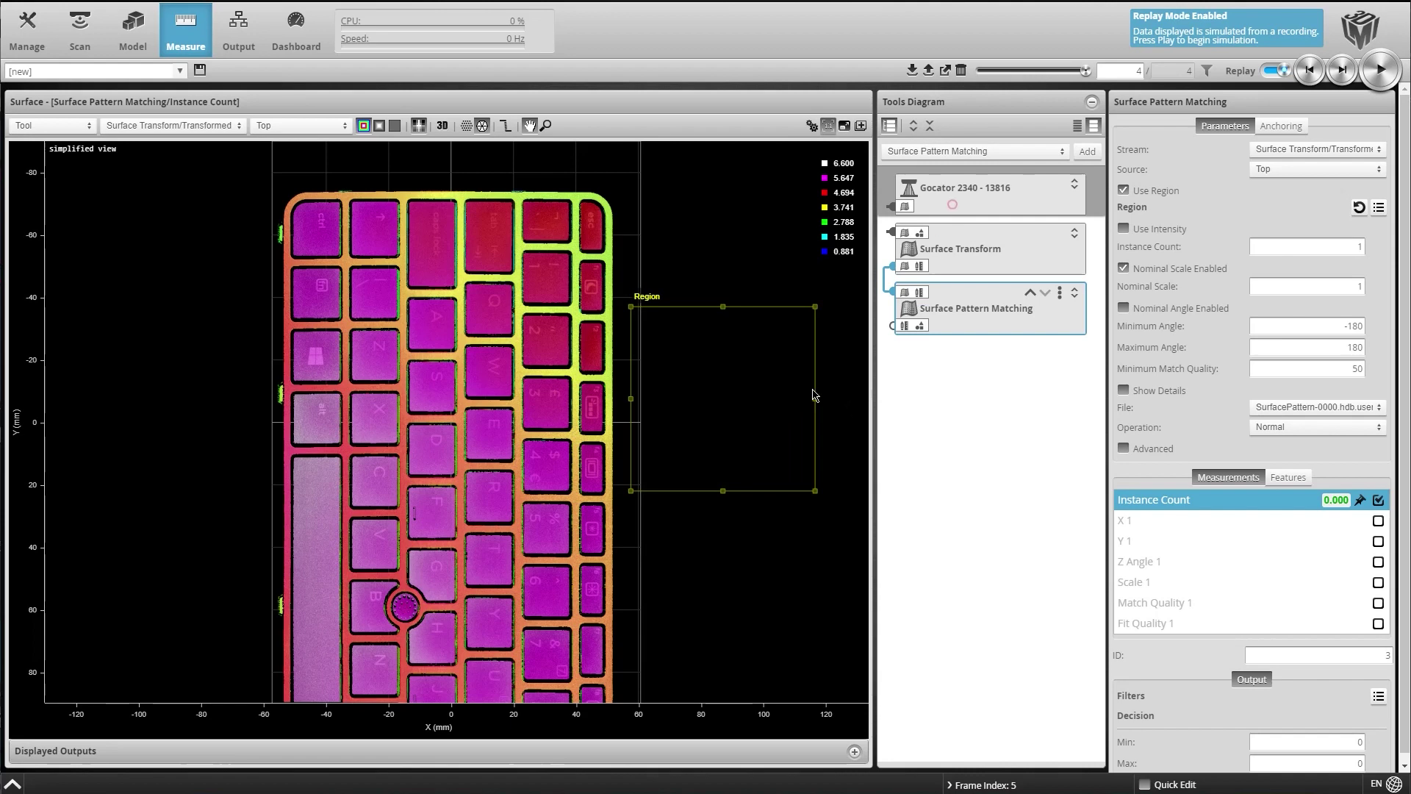
# Deselect the tool, pan the keyboard scan, and switch from greyscale intensity back to height map.
pyautogui.click(814, 395)
pyautogui.moveTo(782, 408); pyautogui.dragTo(710, 429)
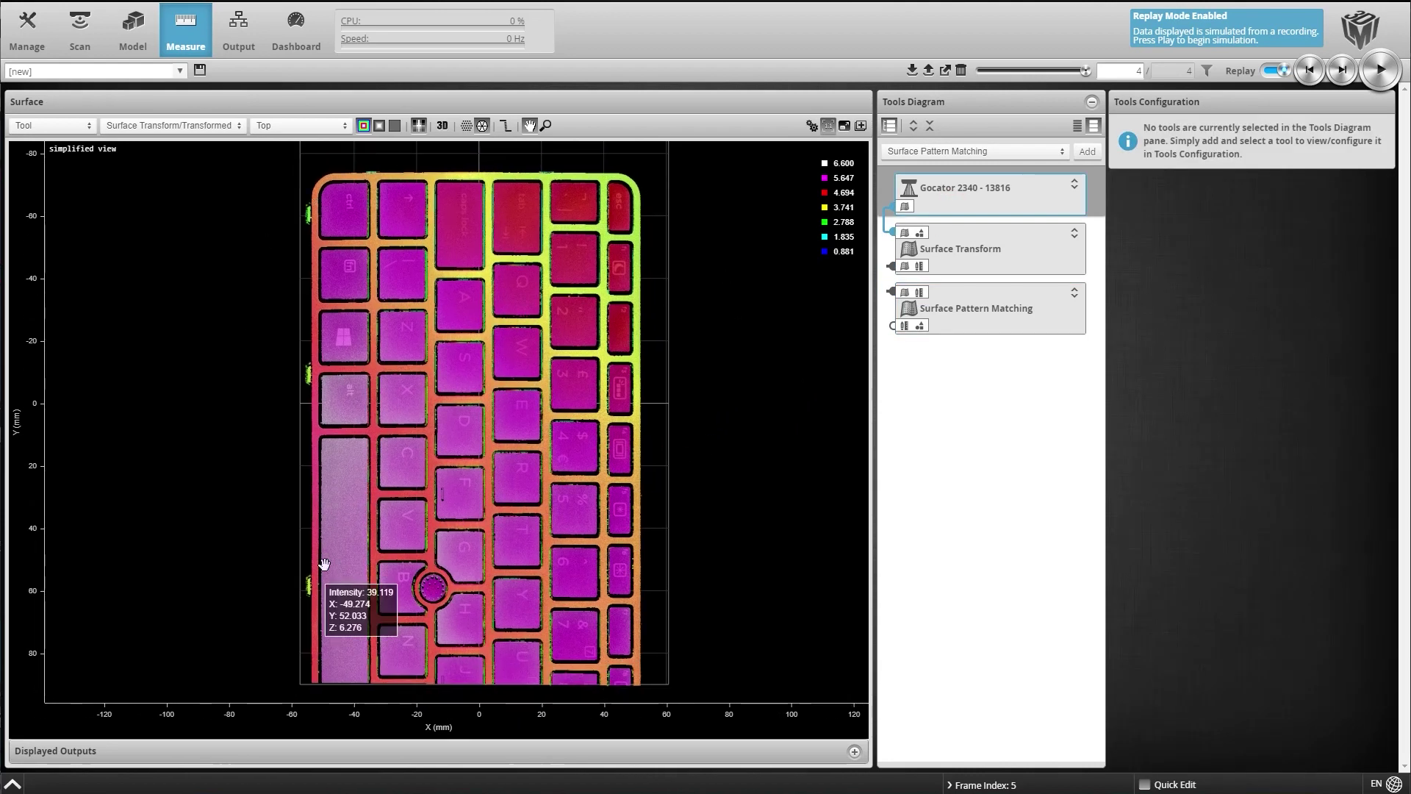
pyautogui.click(379, 125)
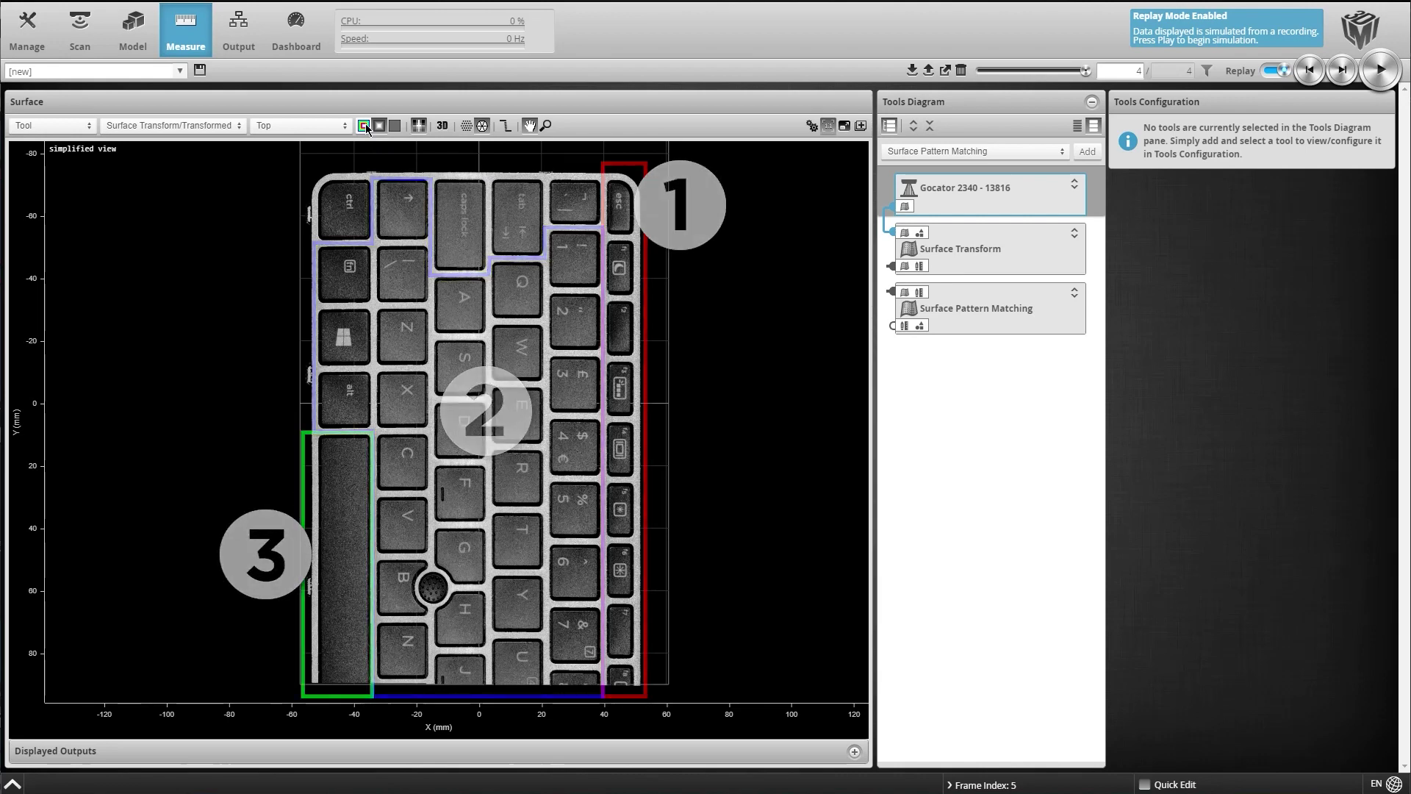
pyautogui.click(365, 124)
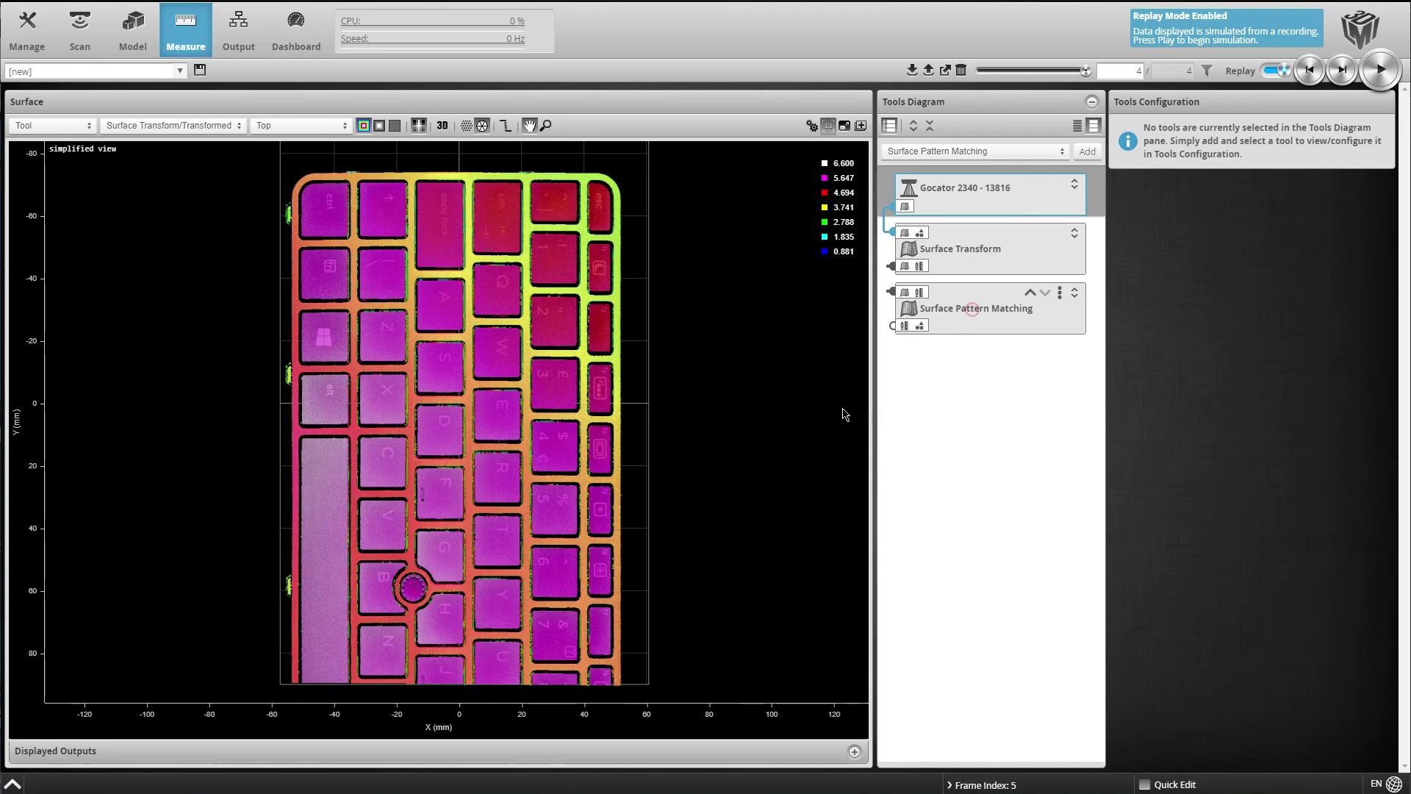
pyautogui.scroll(5, 787, 435)
pyautogui.scroll(5, 662, 441)
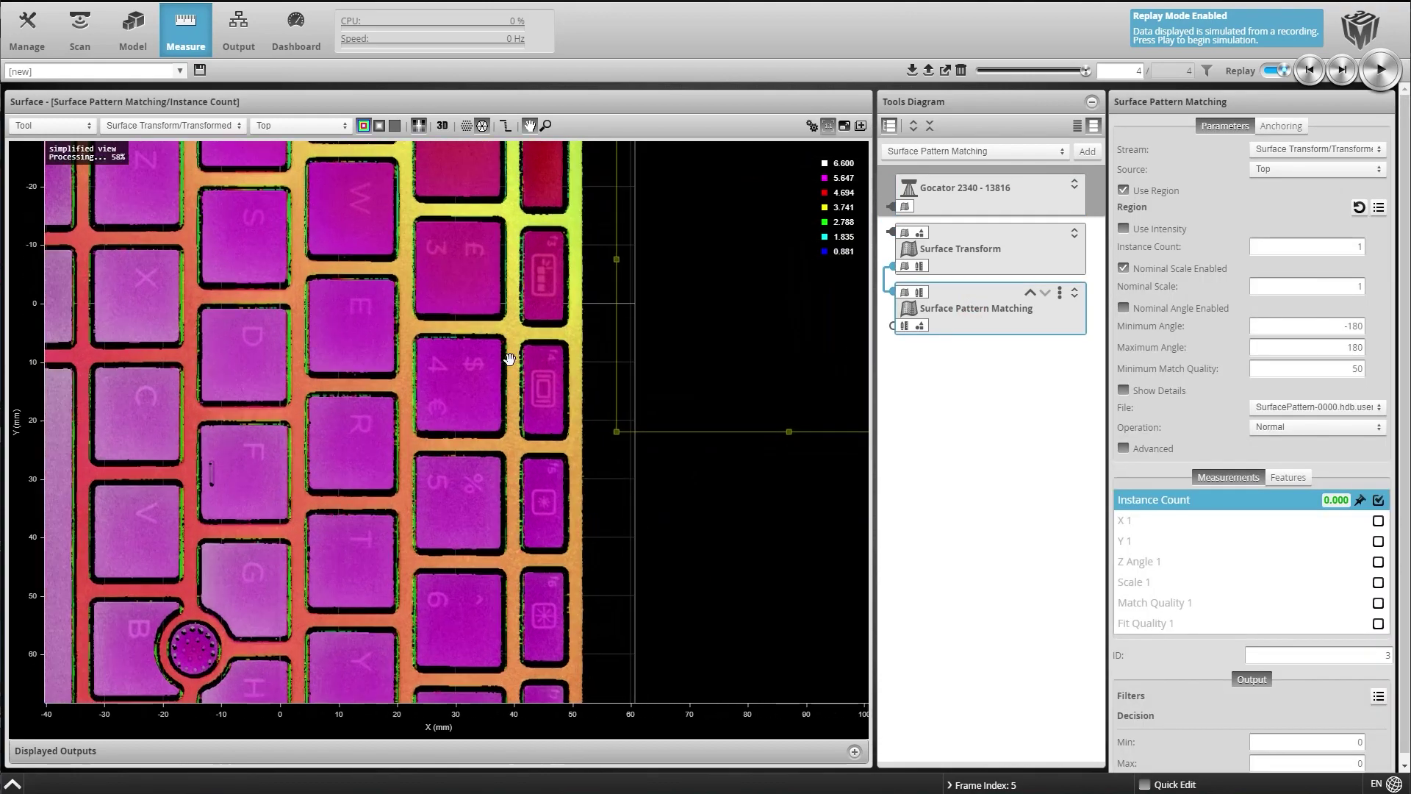
# Shrink the empty search Region around one narrow key and open the pattern Operation list.
pyautogui.moveTo(371, 481); pyautogui.dragTo(377, 477)
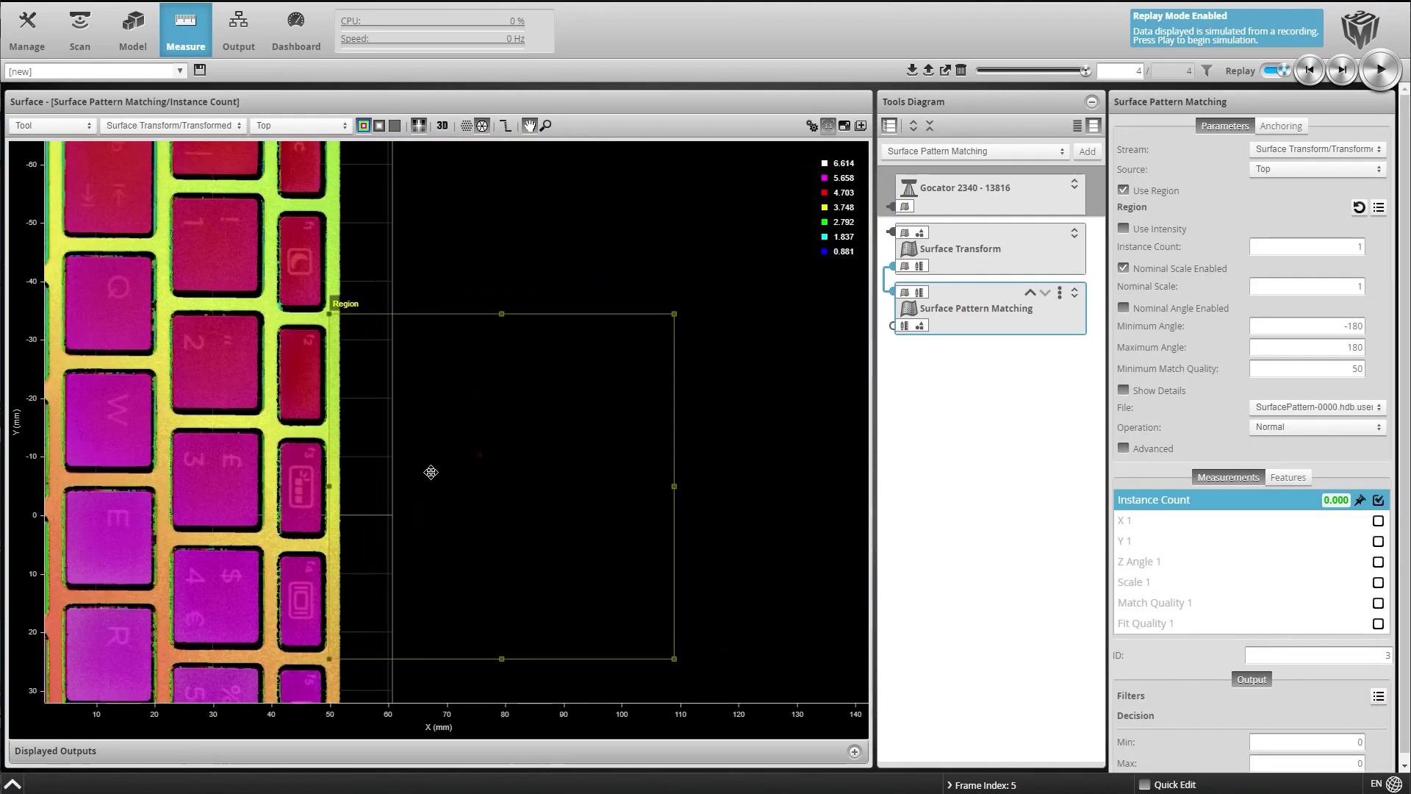
pyautogui.click(498, 577)
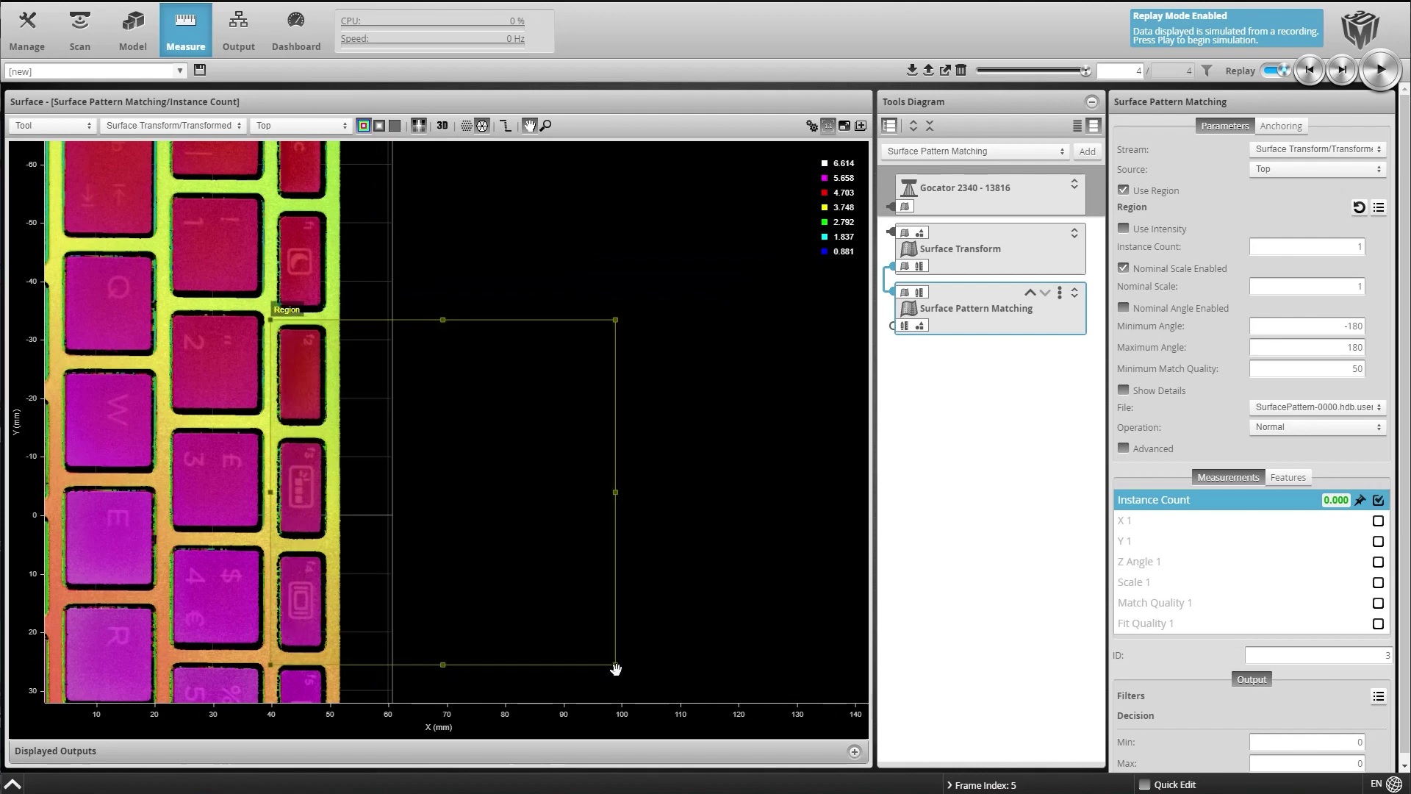
pyautogui.moveTo(616, 665)
pyautogui.mouseDown()
pyautogui.moveTo(376, 450)
pyautogui.moveTo(332, 432)
pyautogui.mouseUp()
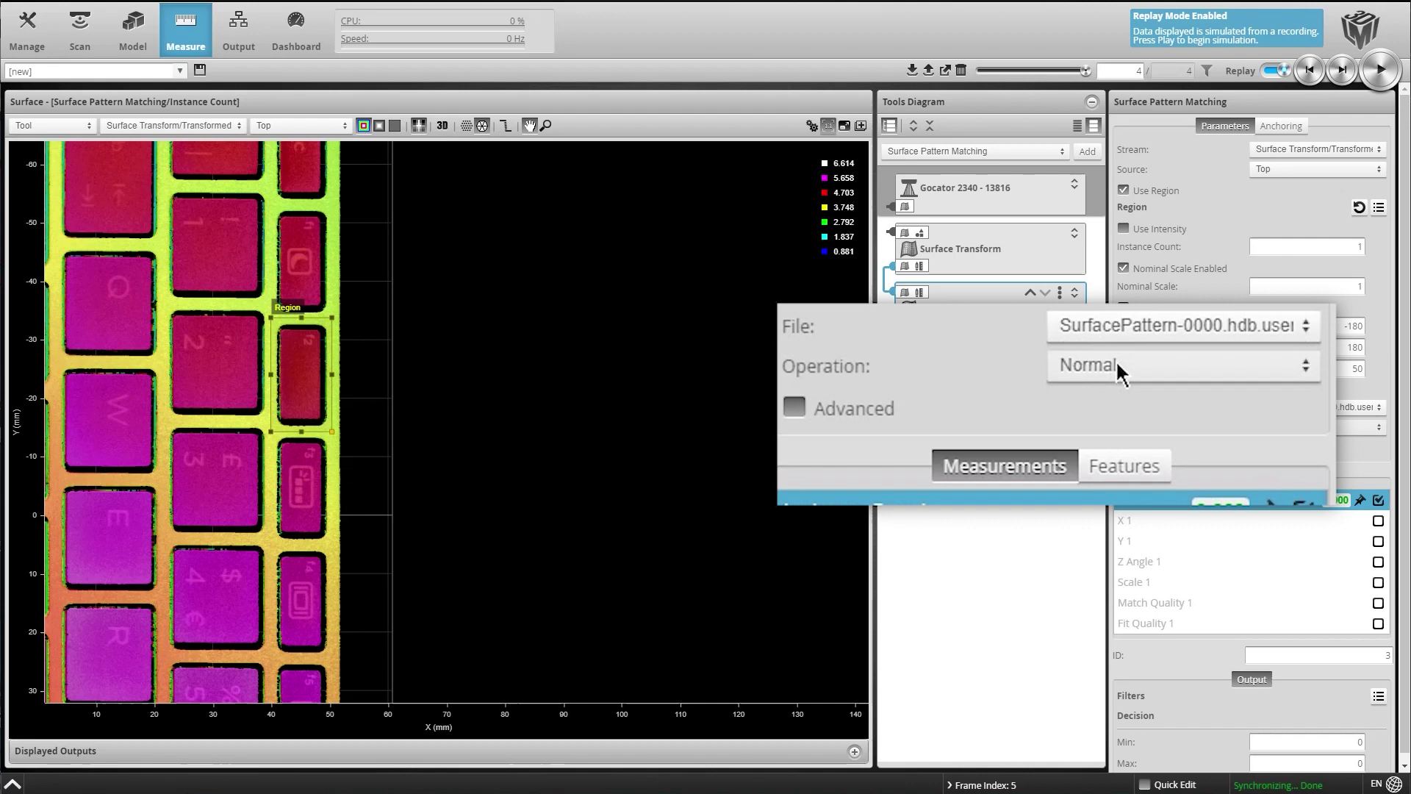
pyautogui.click(1147, 366)
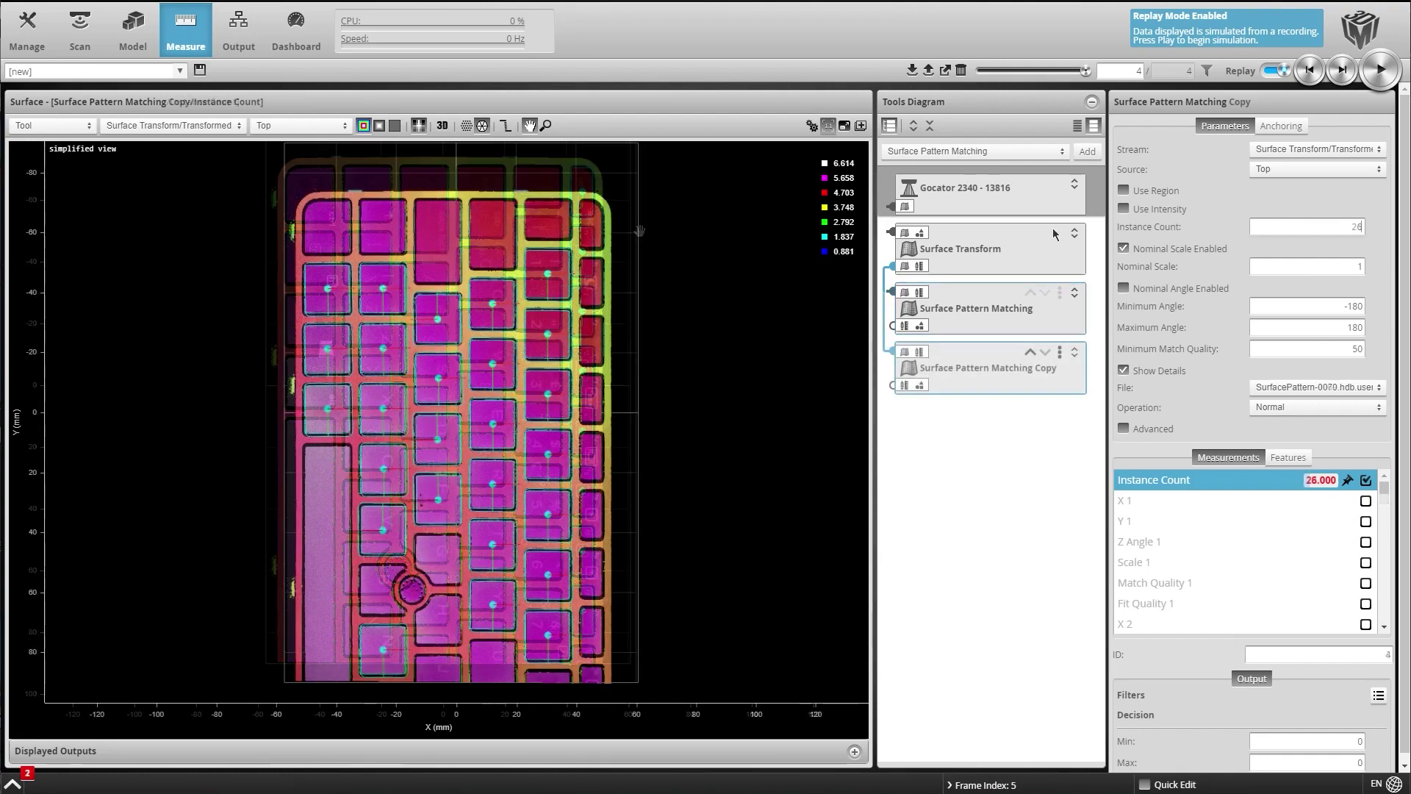
# Duplicate the pattern matching tool and toggle the keyboard view between 3D and top view.
pyautogui.click(1059, 350)
pyautogui.click(1019, 399)
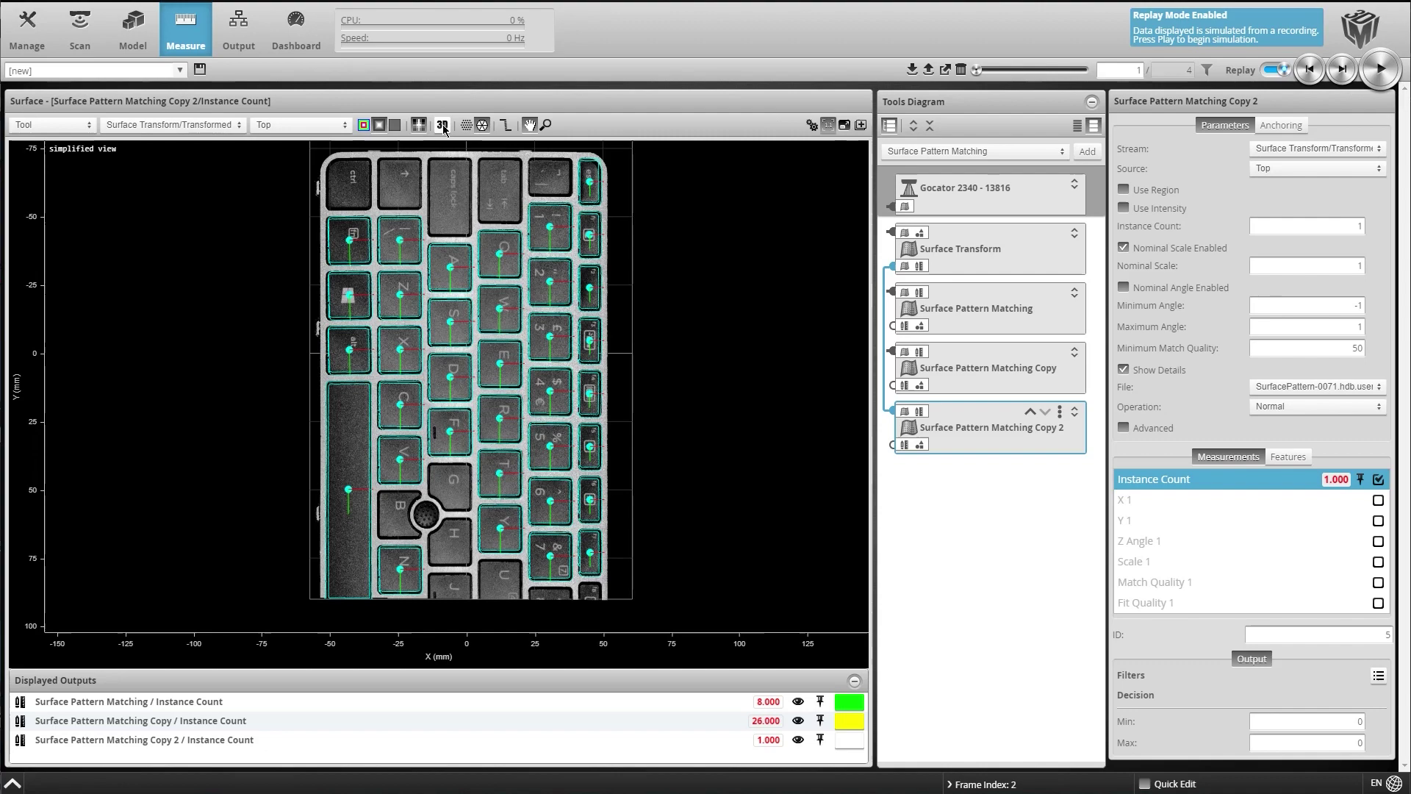
pyautogui.click(442, 123)
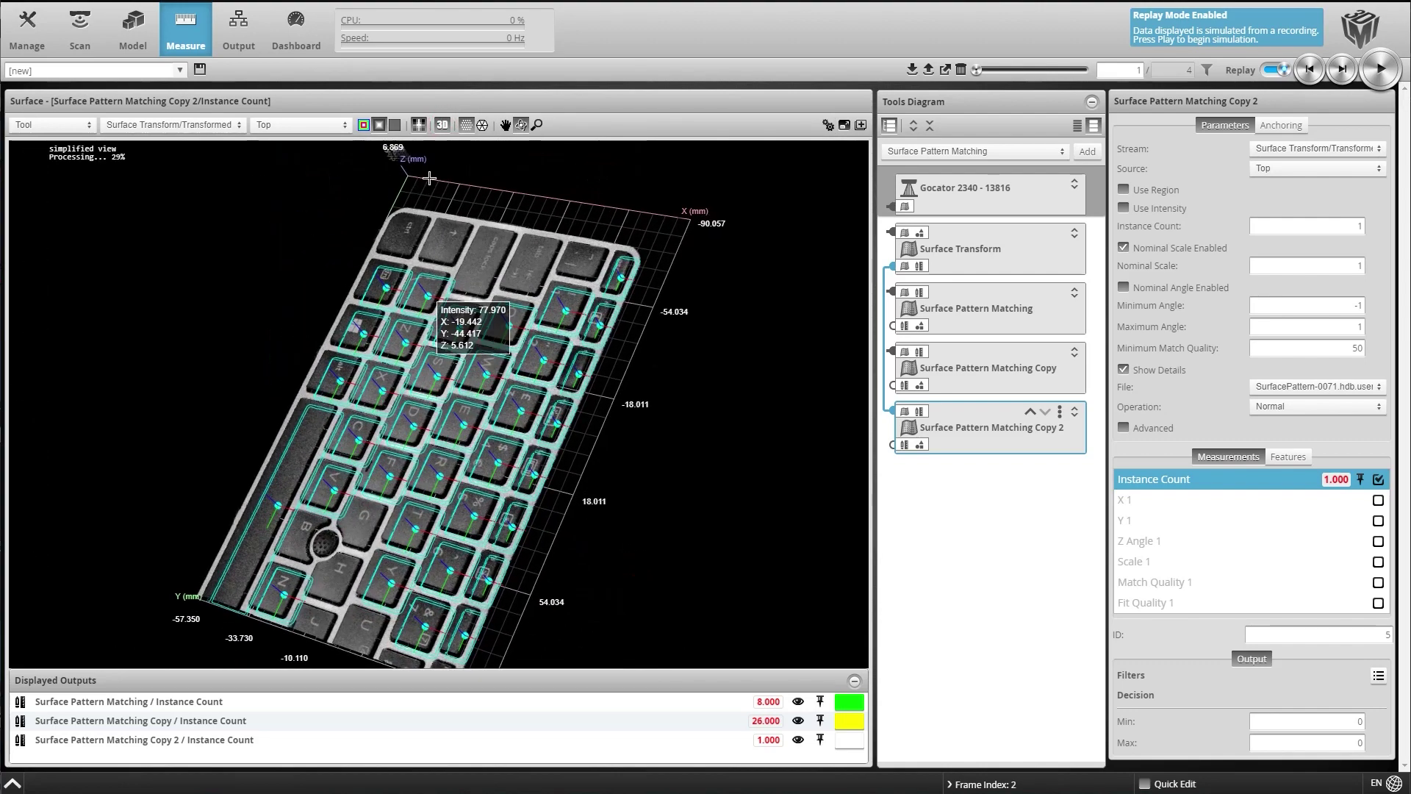
pyautogui.click(443, 124)
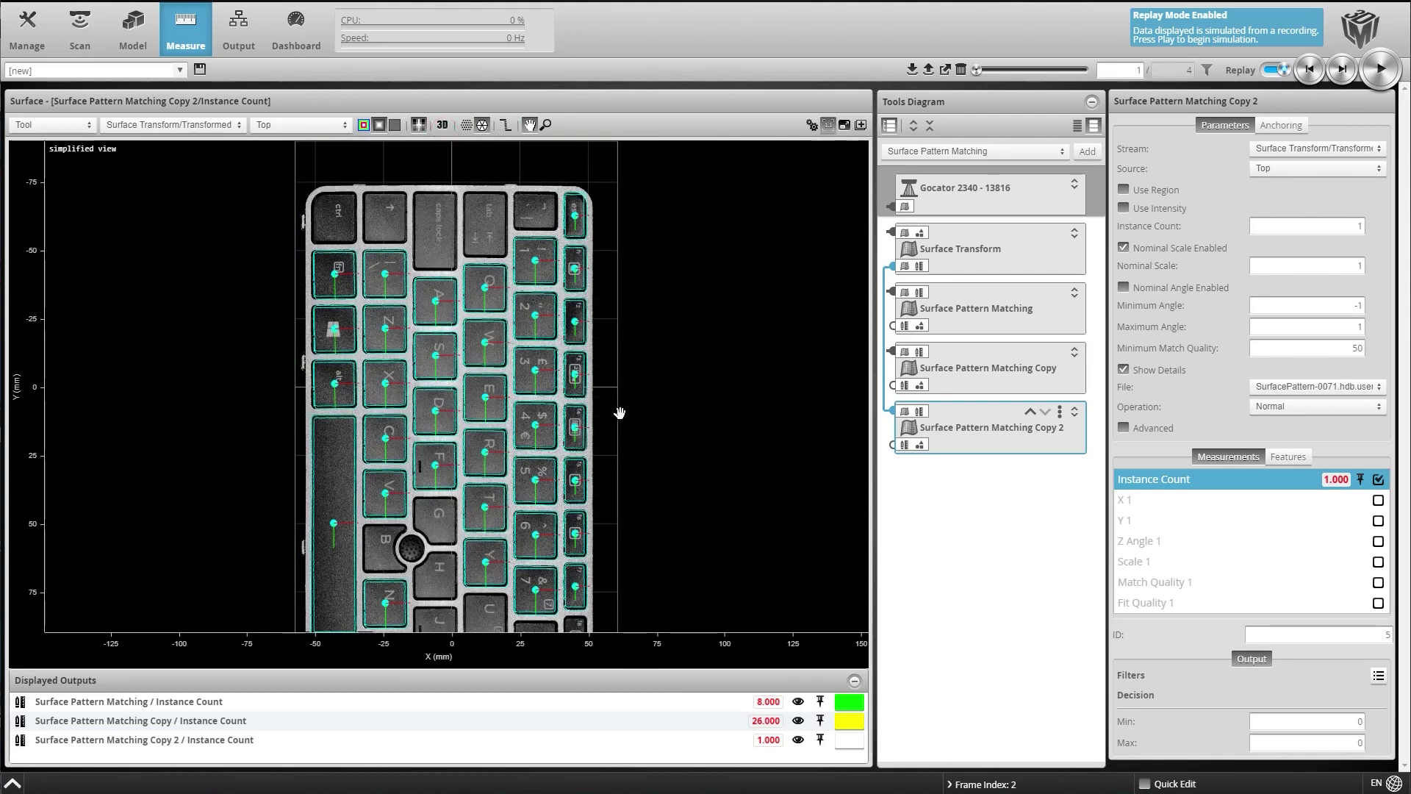
pyautogui.scroll(1, 669, 450)
pyautogui.scroll(1, 724, 446)
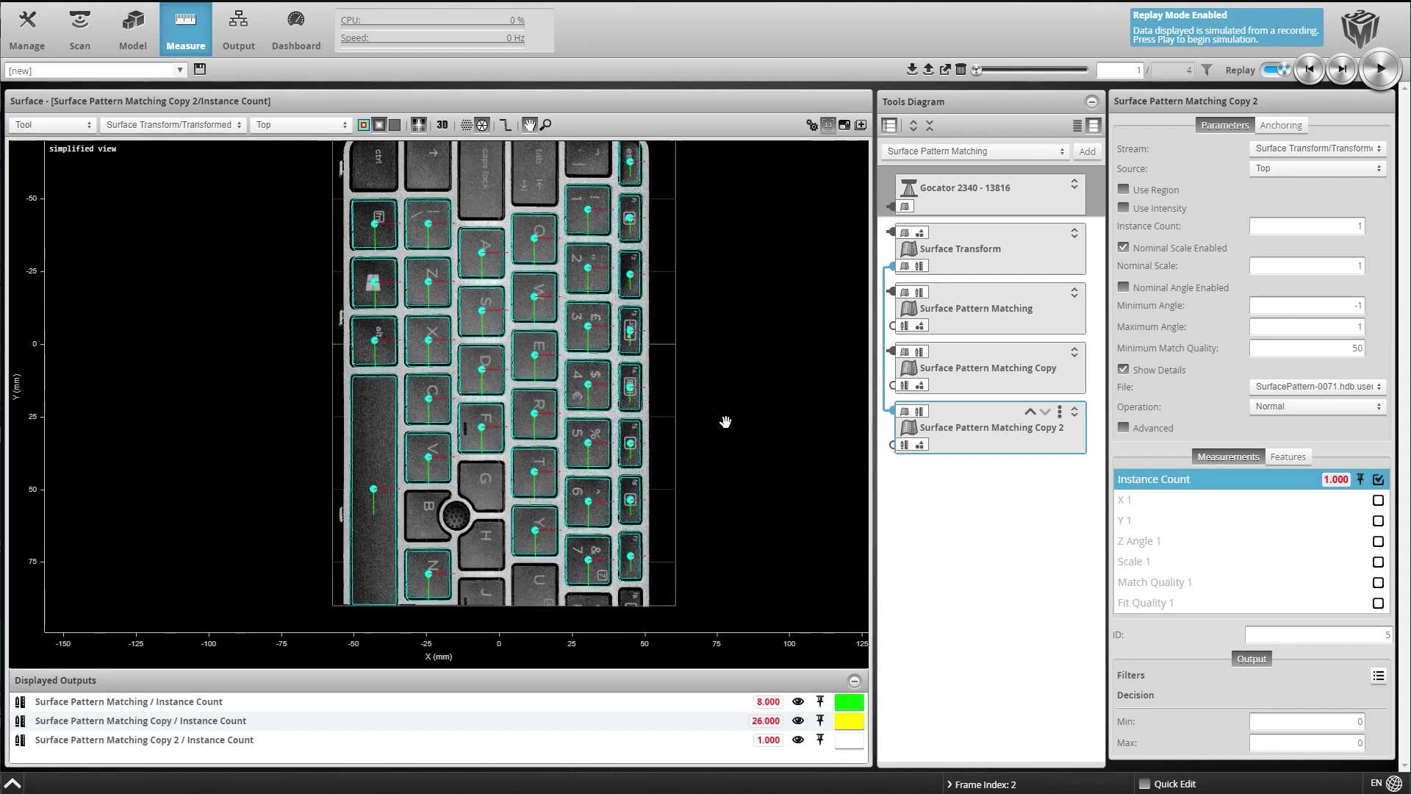
pyautogui.scroll(1, 724, 446)
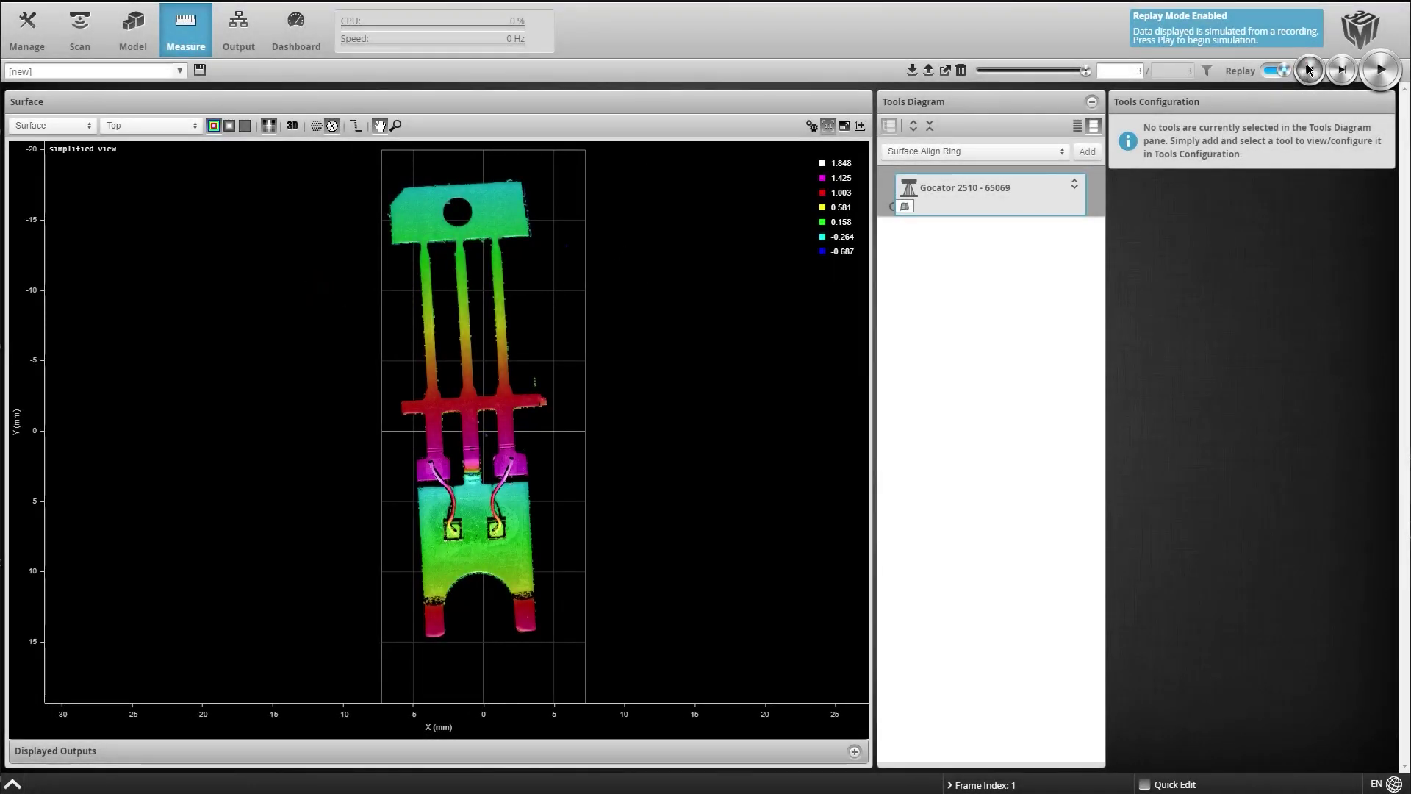
pyautogui.click(1309, 70)
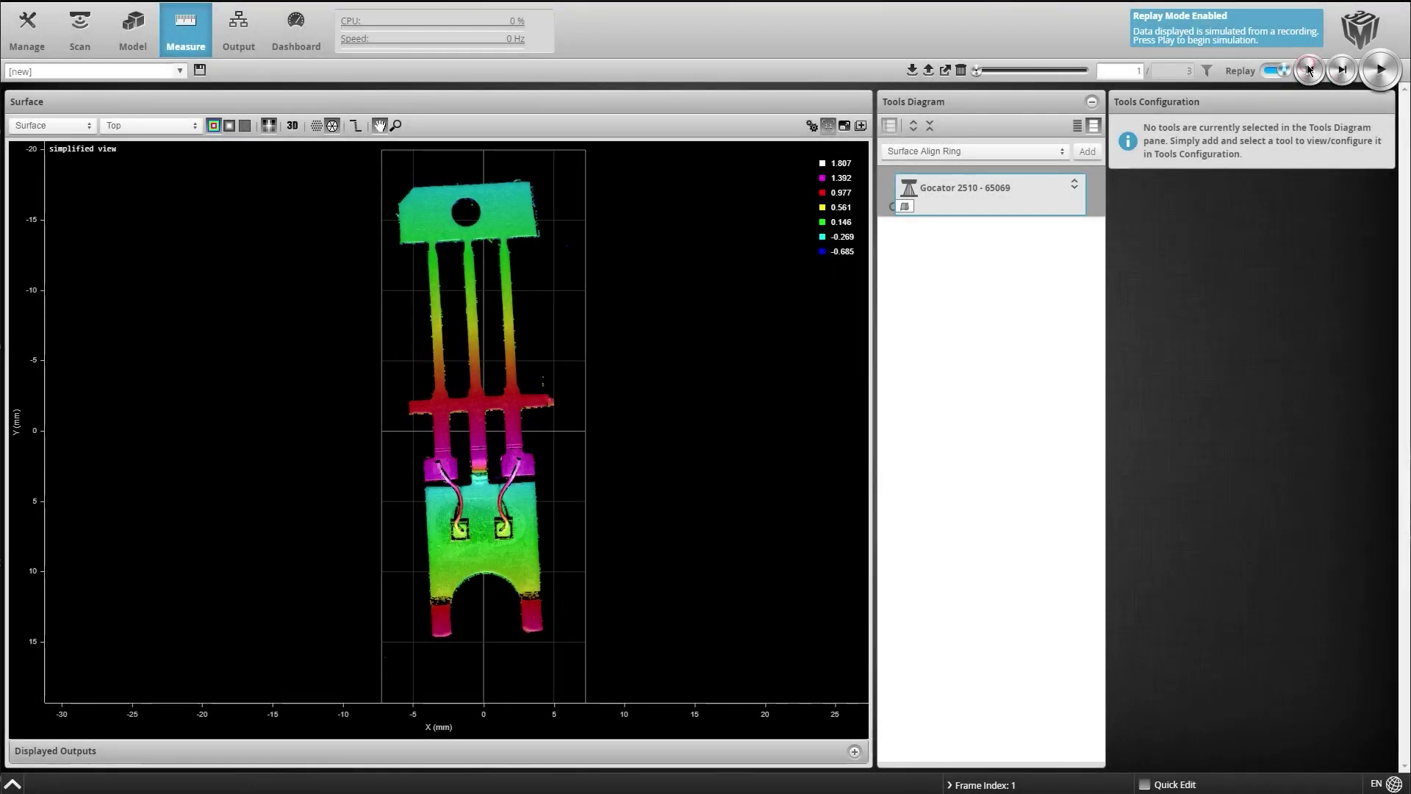
pyautogui.click(1310, 70)
pyautogui.click(1340, 73)
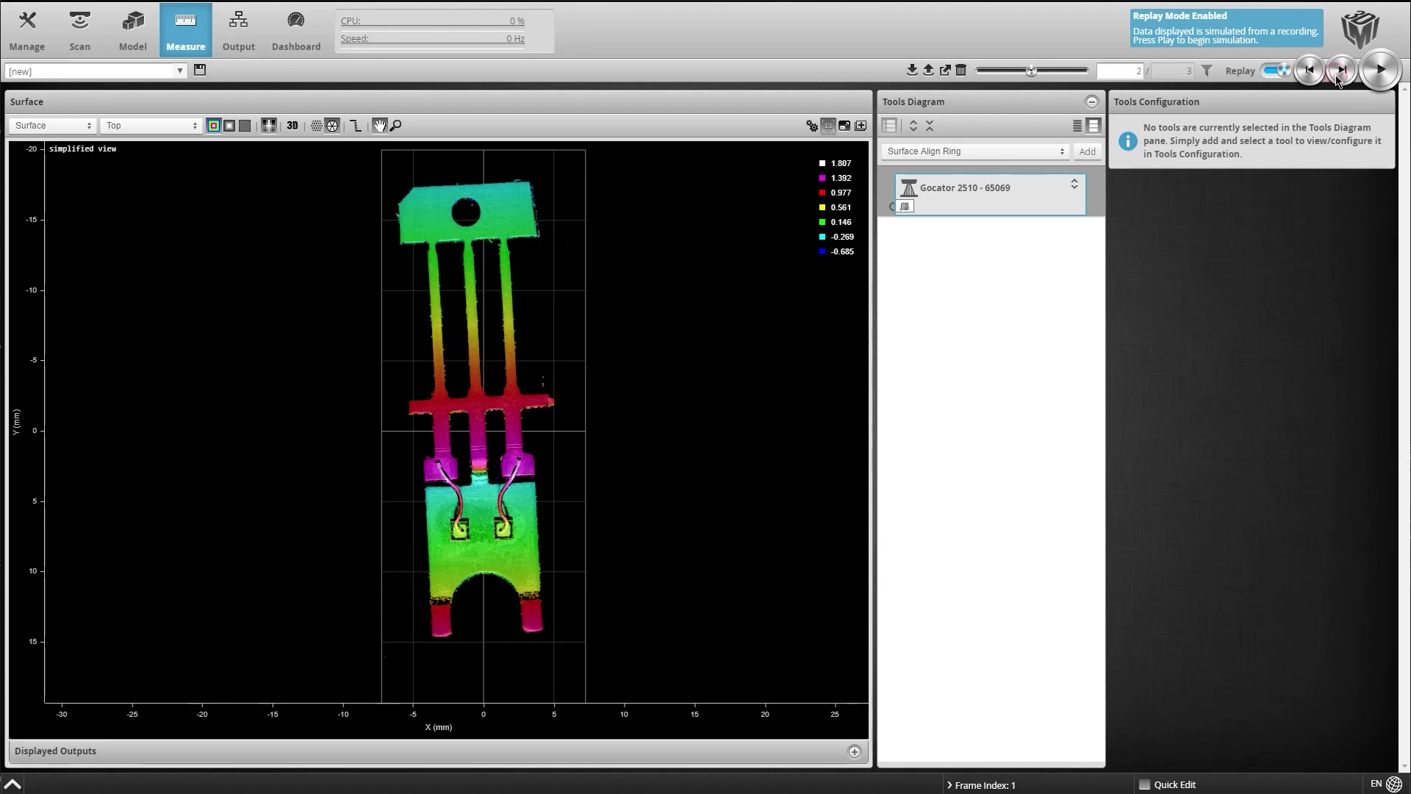
pyautogui.click(1339, 72)
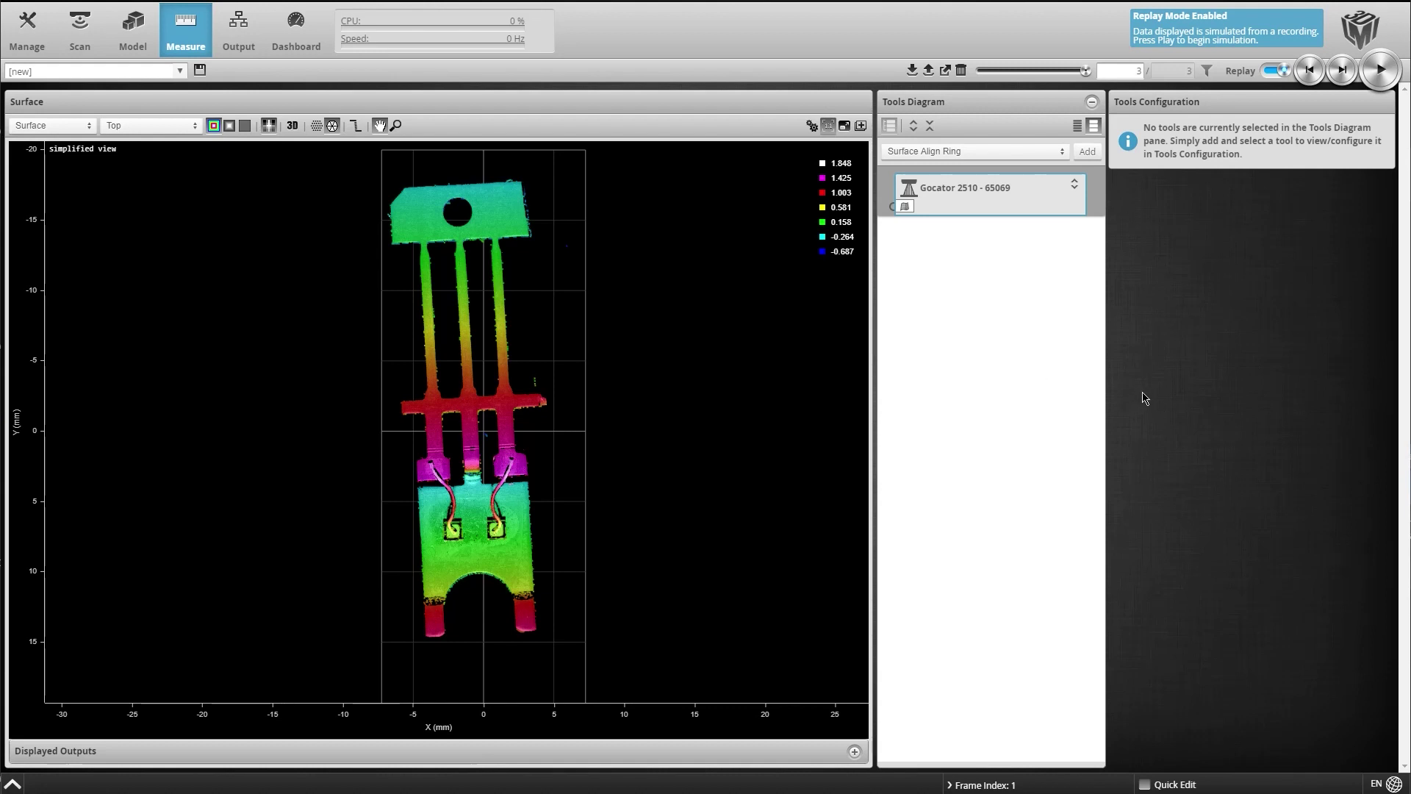
pyautogui.click(1310, 73)
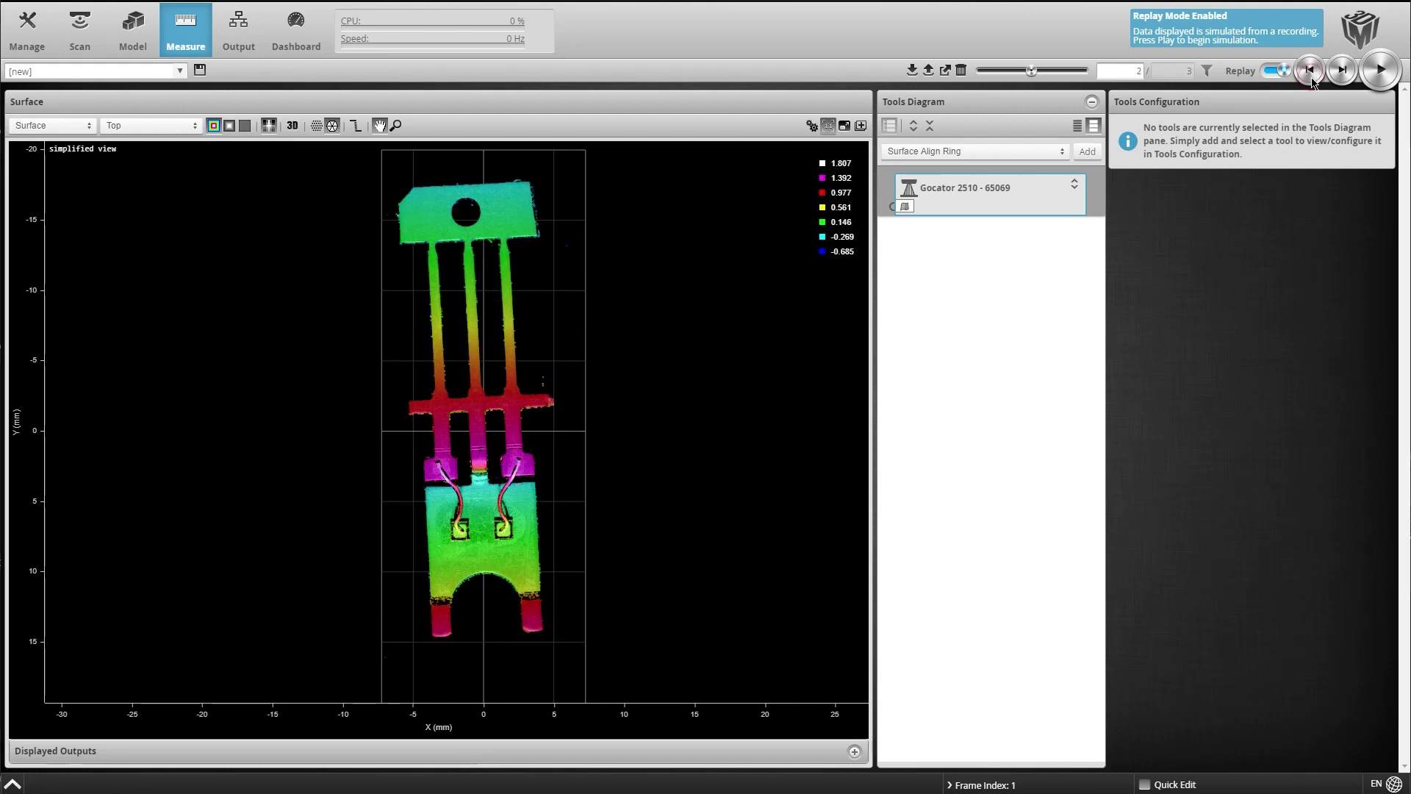
pyautogui.click(1313, 73)
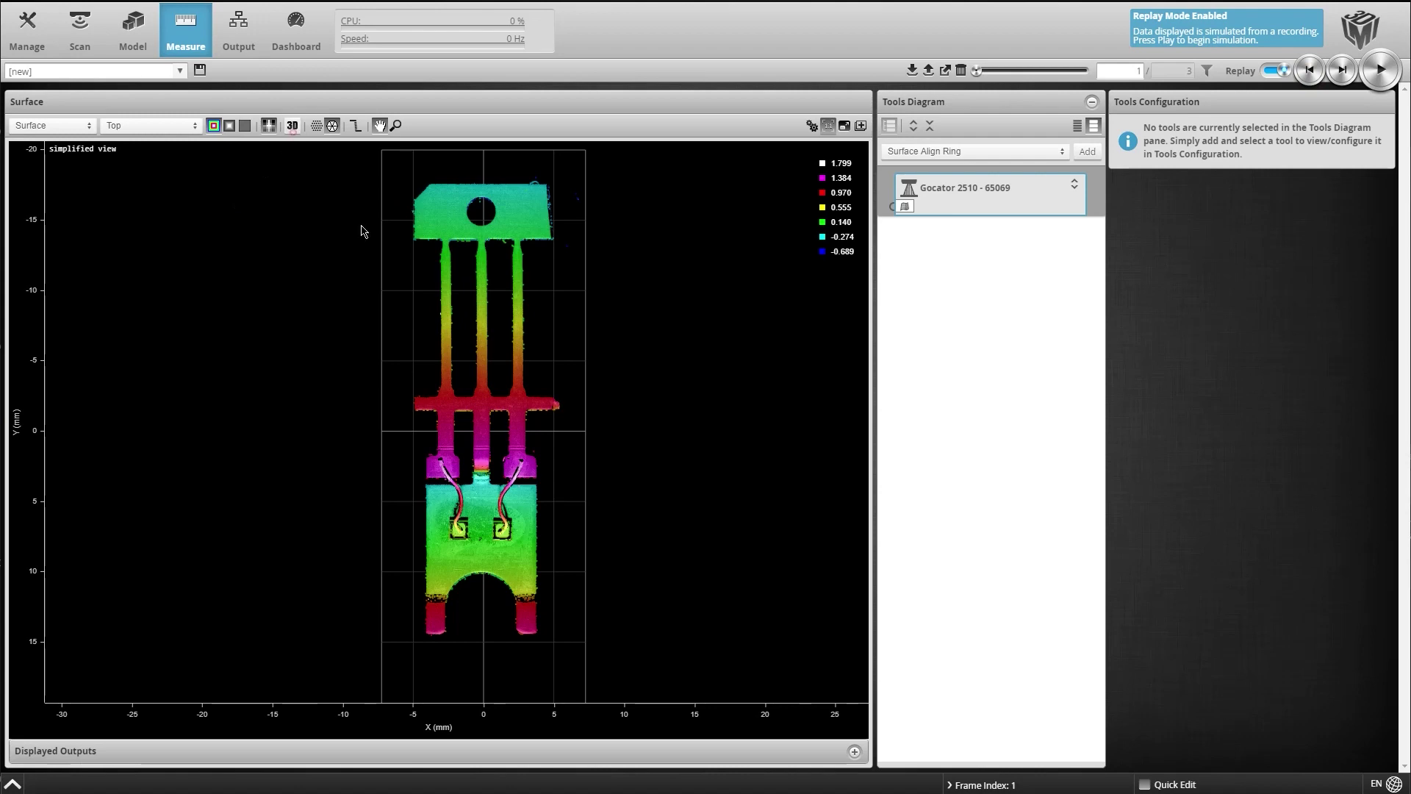
pyautogui.click(291, 124)
pyautogui.moveTo(360, 276); pyautogui.dragTo(338, 363)
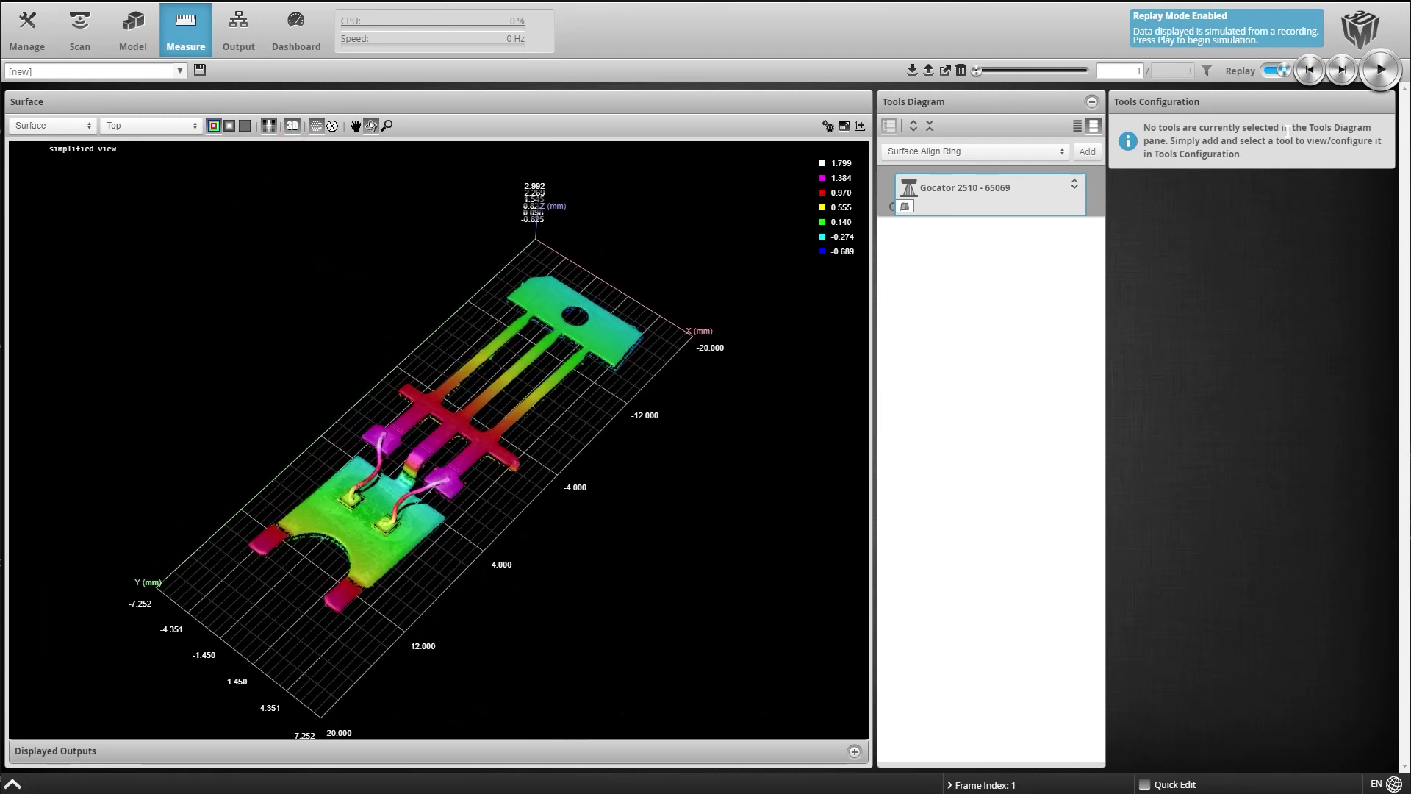
pyautogui.click(1354, 73)
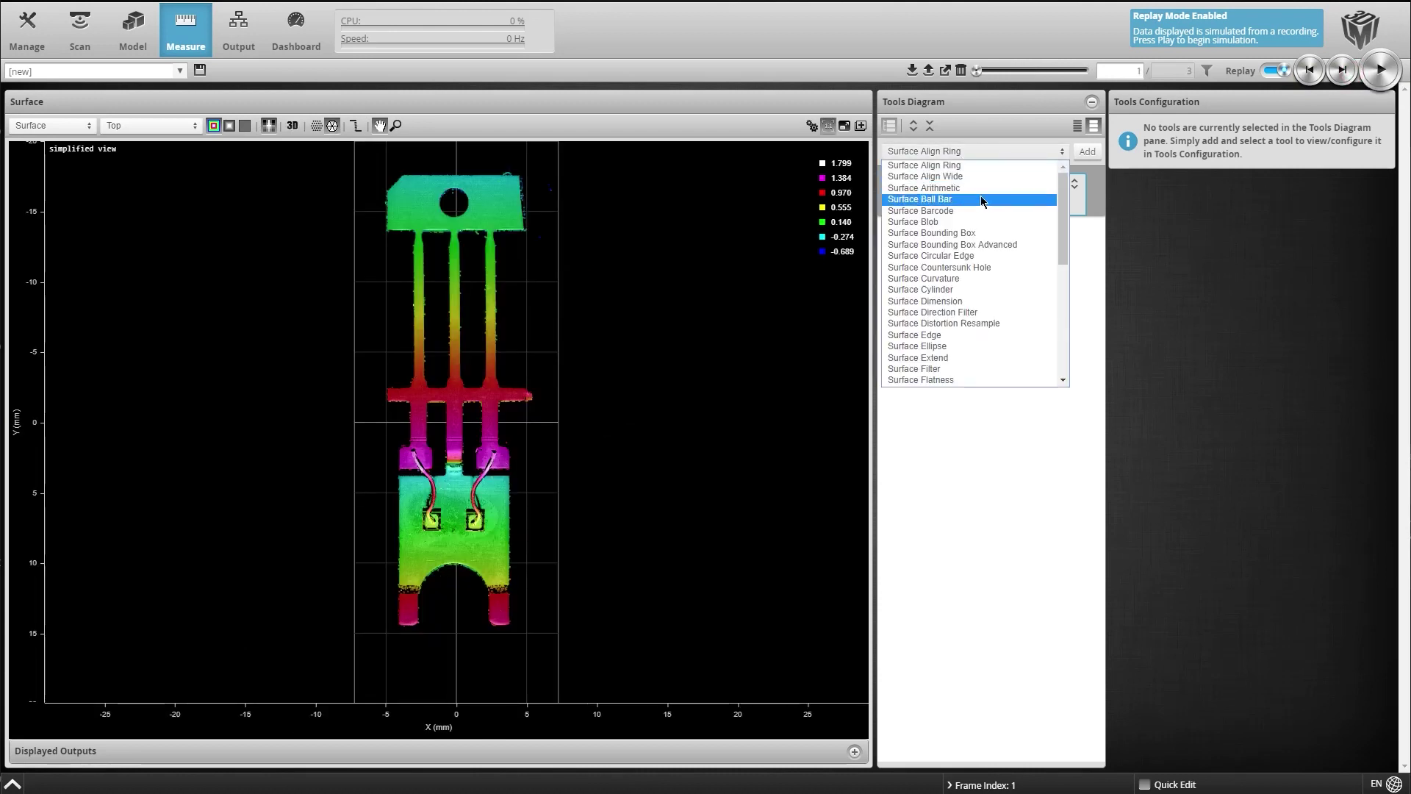
pyautogui.scroll(-3, 981, 202)
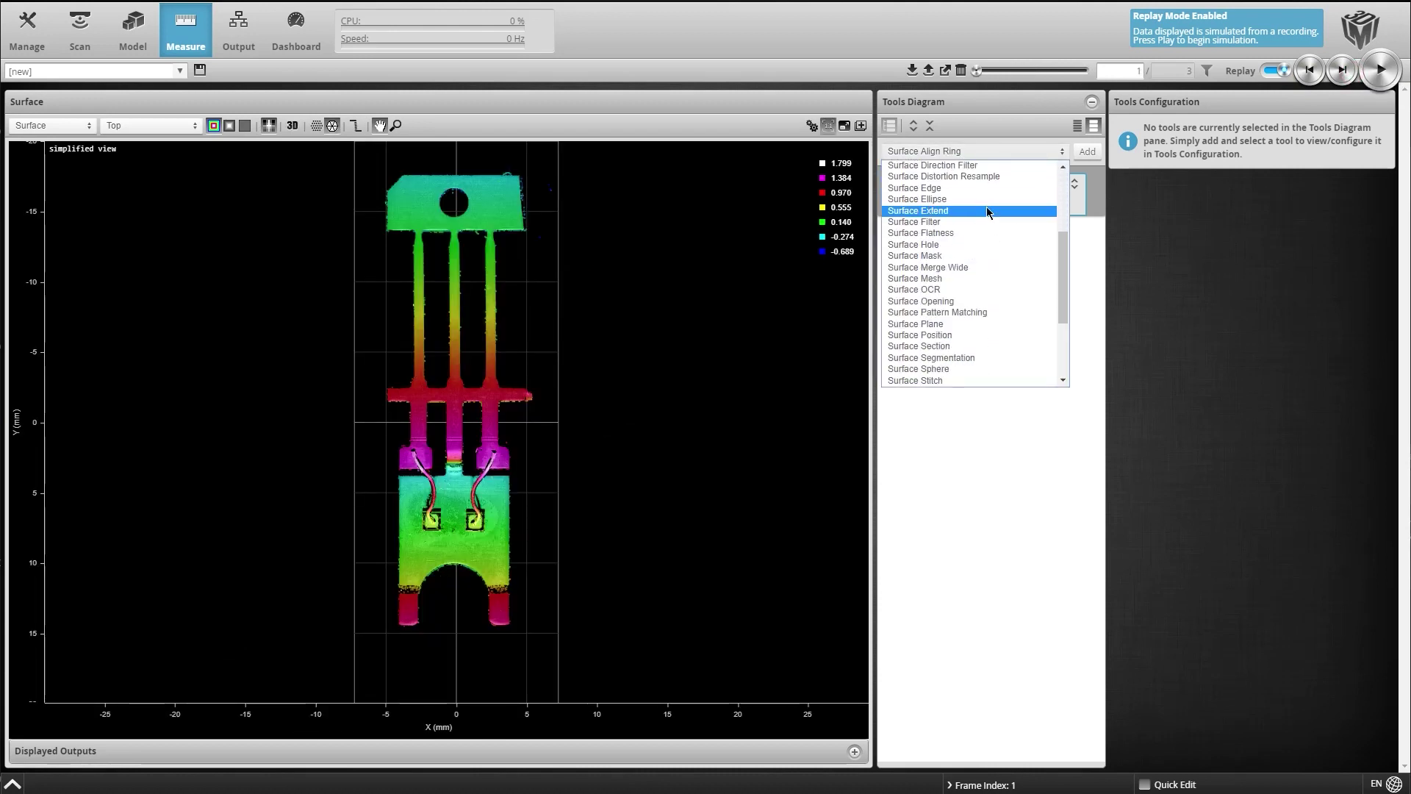
# Add a Surface Pattern Matching tool and enable its X 1, Y 1 and Z Angle 1 outputs.
pyautogui.click(938, 314)
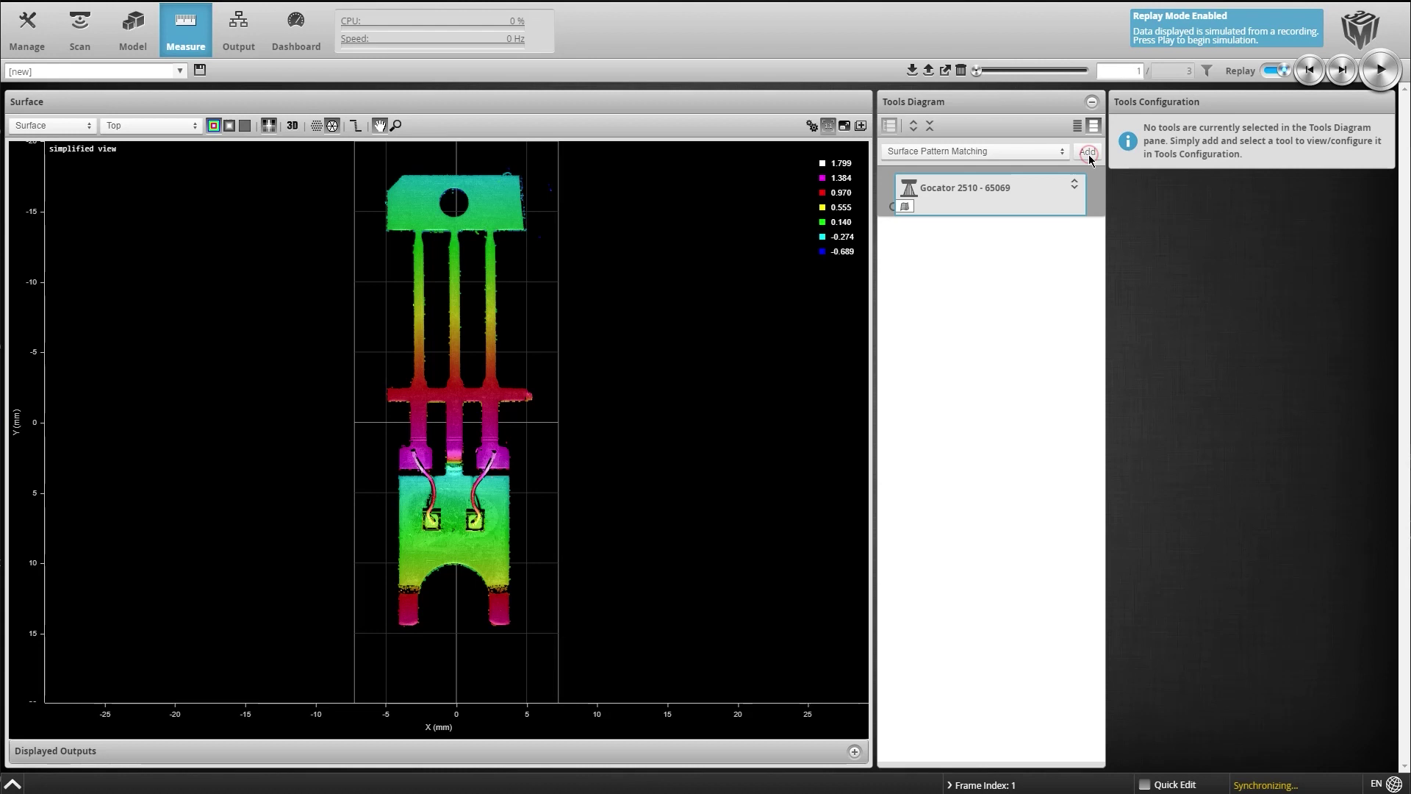
pyautogui.click(1088, 150)
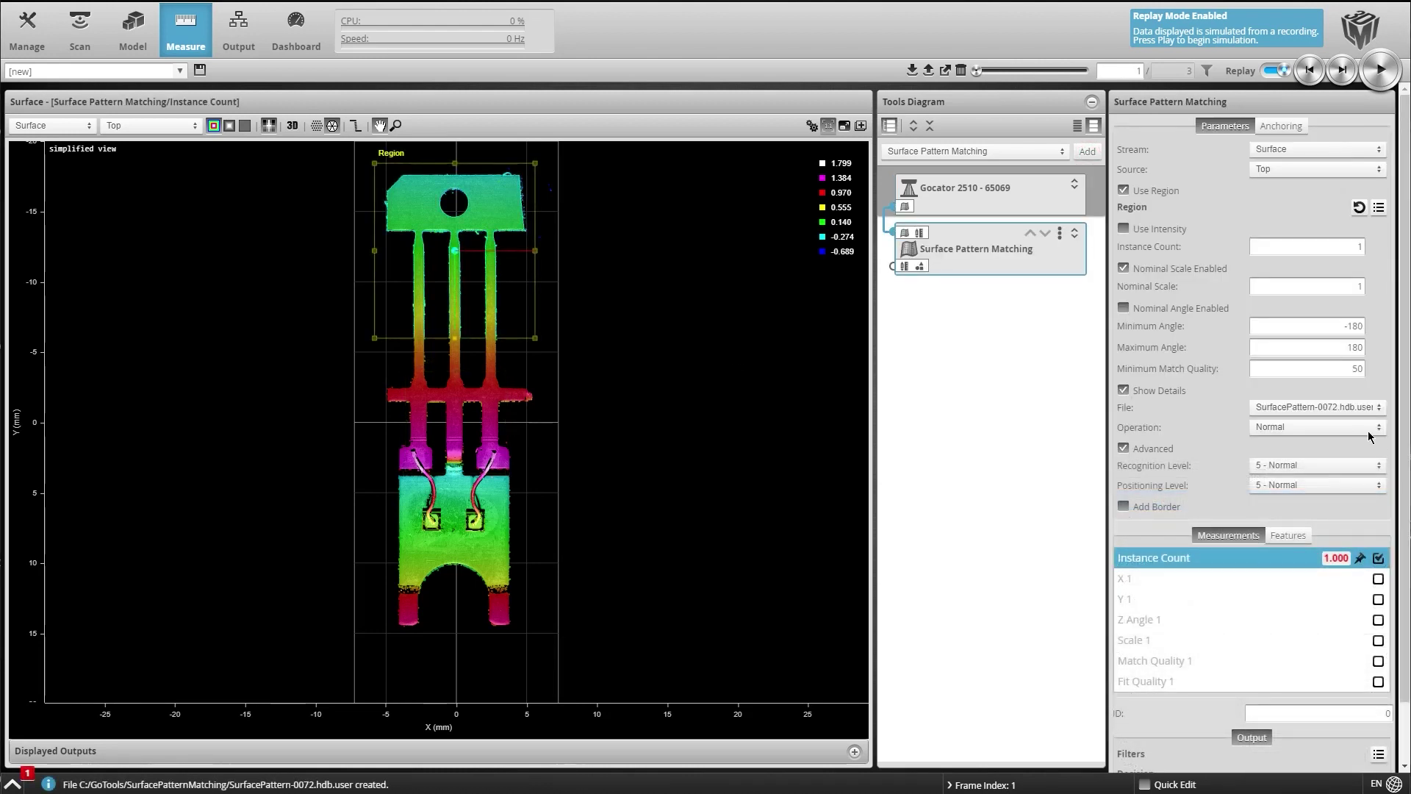
pyautogui.click(1378, 599)
pyautogui.click(1379, 578)
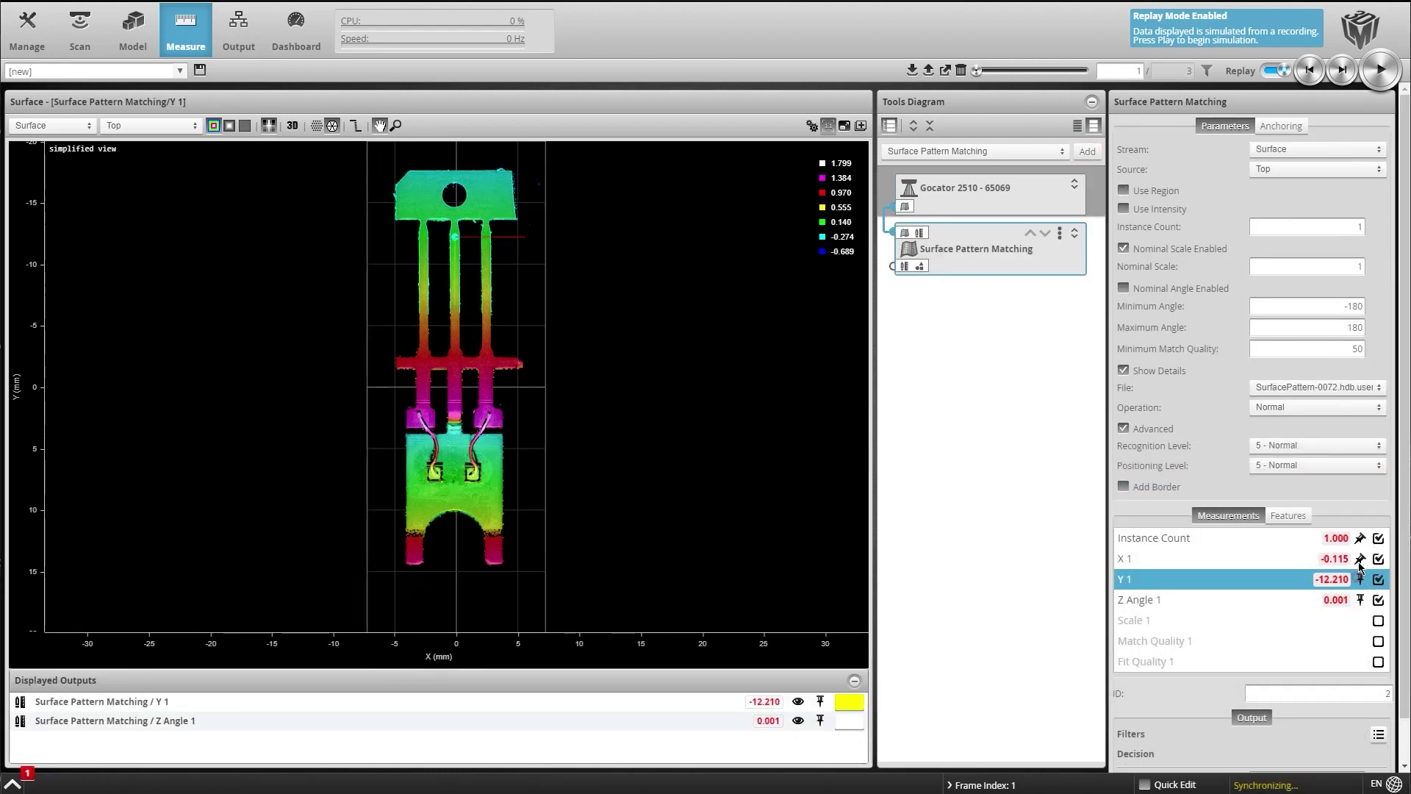
pyautogui.click(1360, 559)
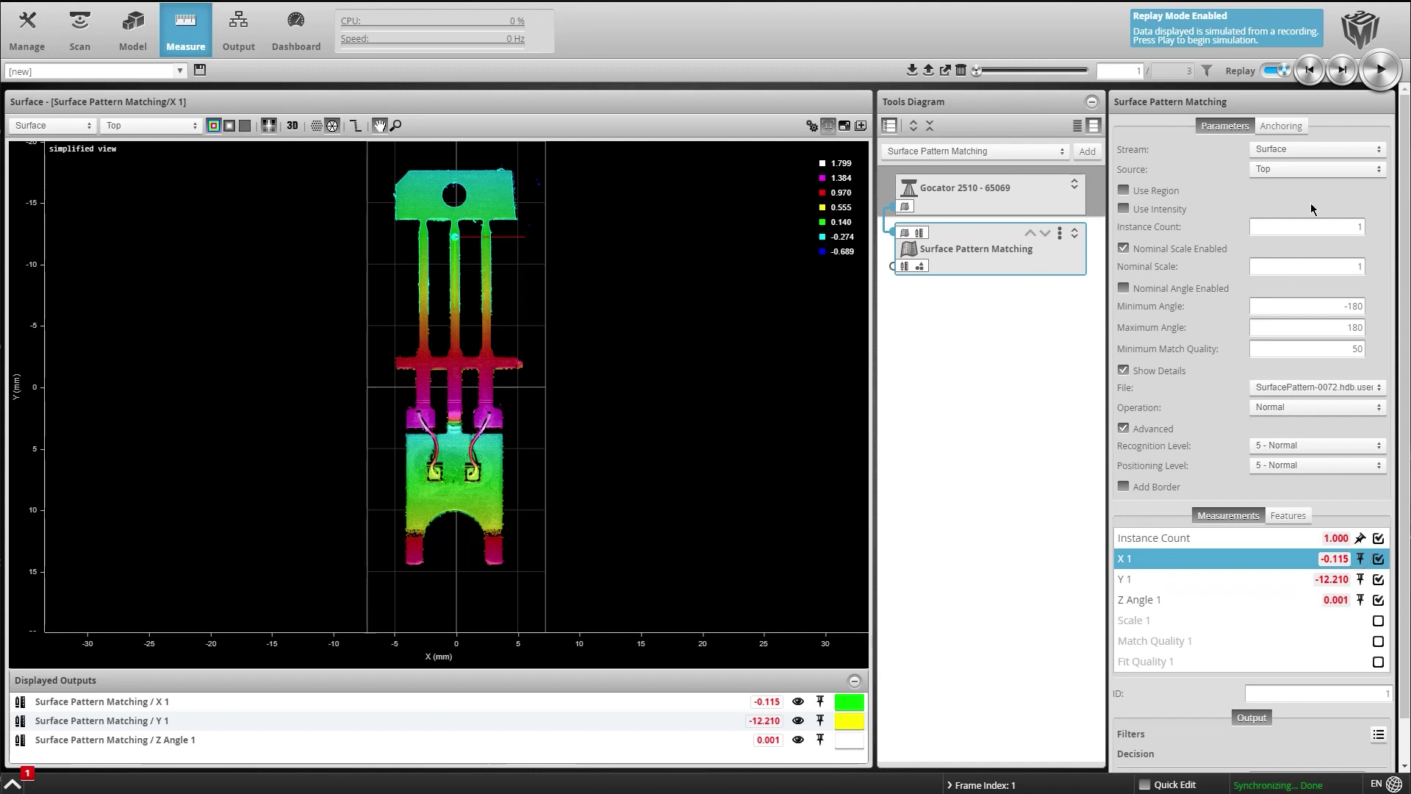
# Step forward to frame 3 and back to frame 1, checking the part match.
pyautogui.click(1342, 74)
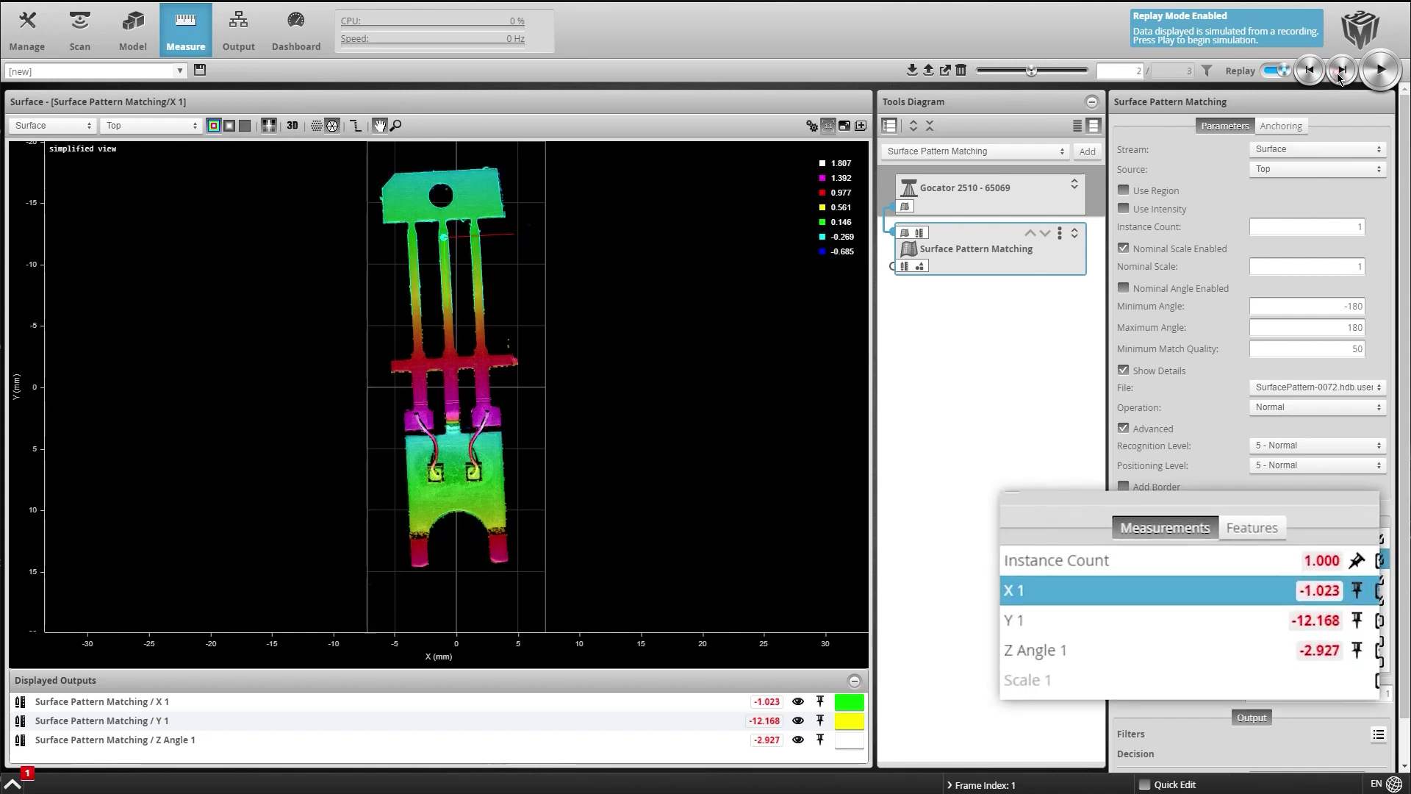
pyautogui.click(1342, 74)
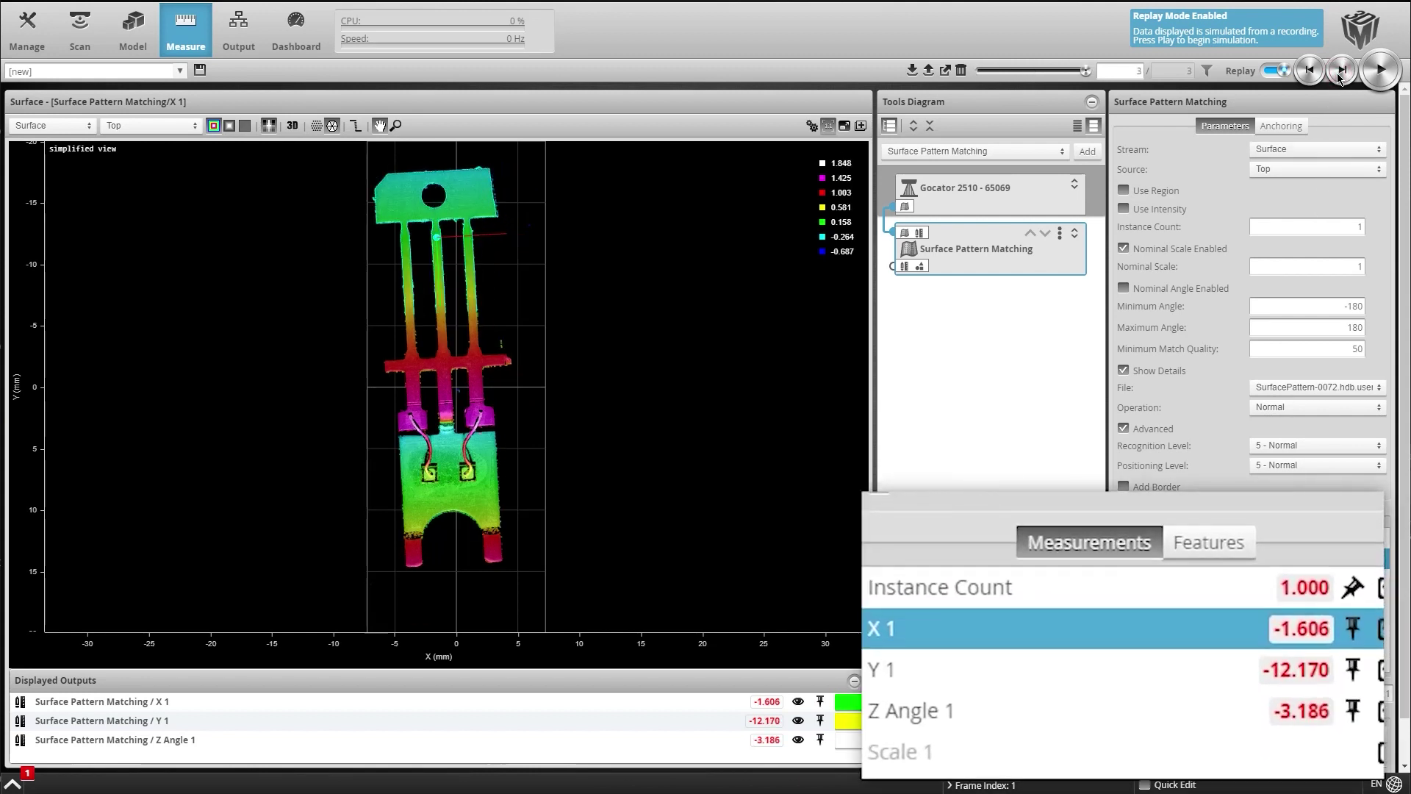
pyautogui.click(1312, 70)
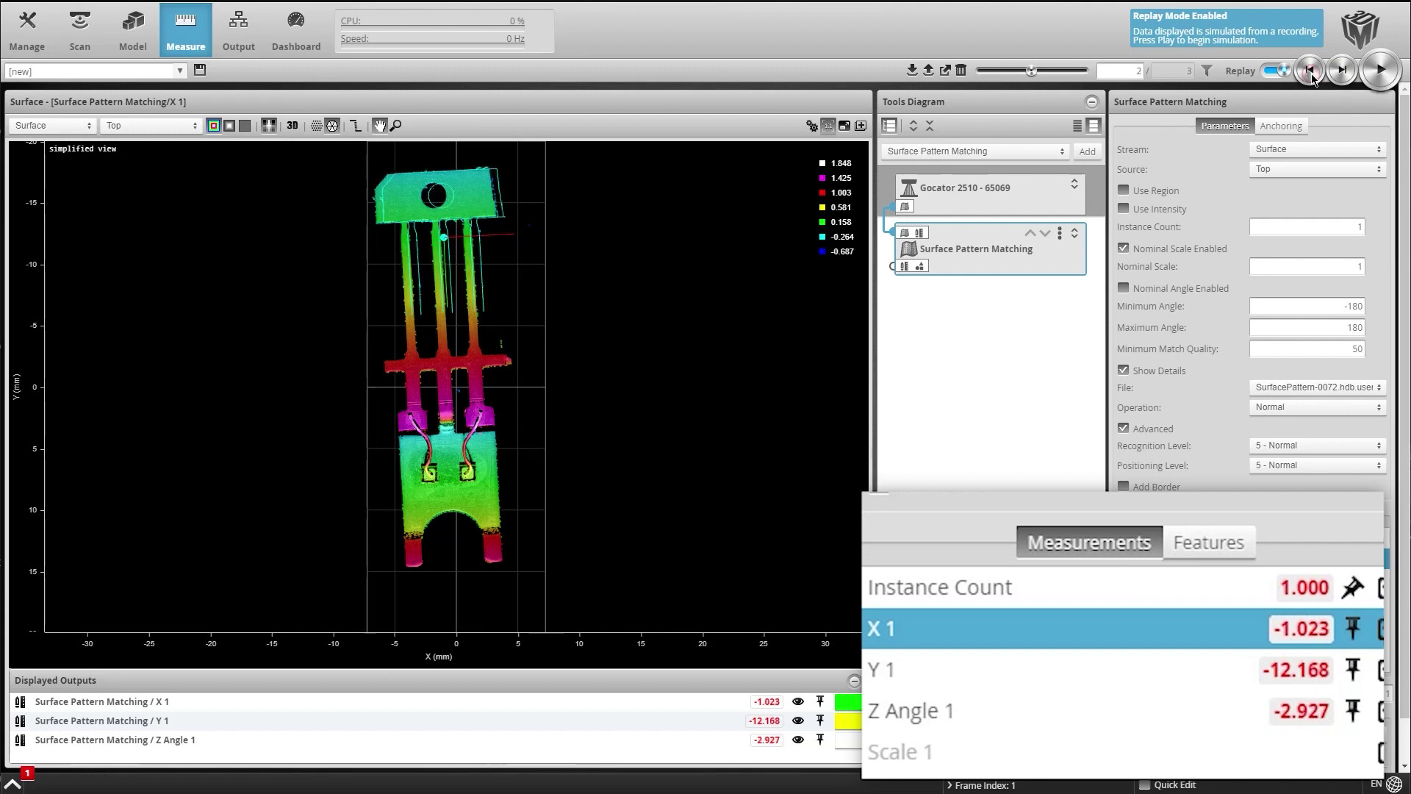
pyautogui.click(1312, 73)
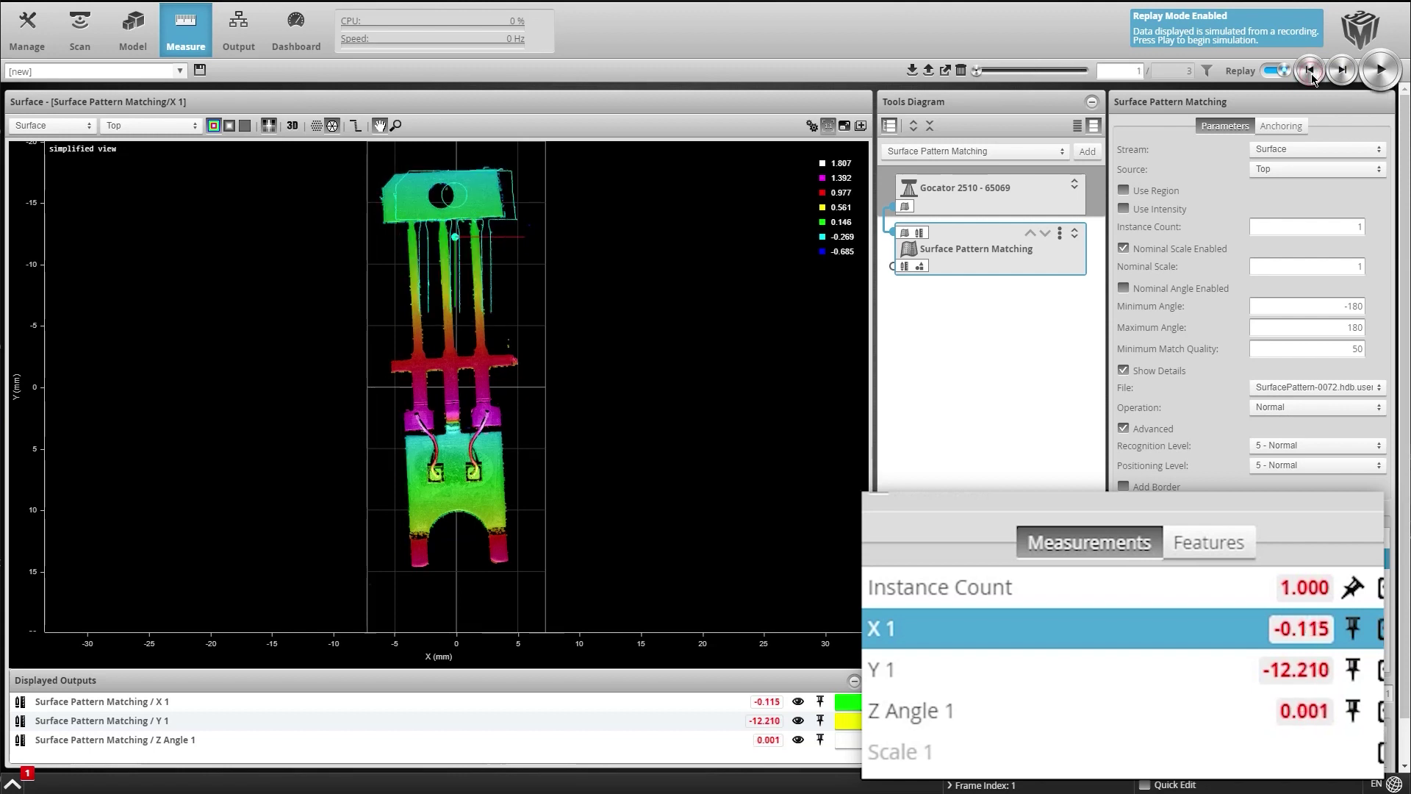
# Add a Surface Hole tool over the top hole with its Y anchored to Y 1.
pyautogui.click(1090, 153)
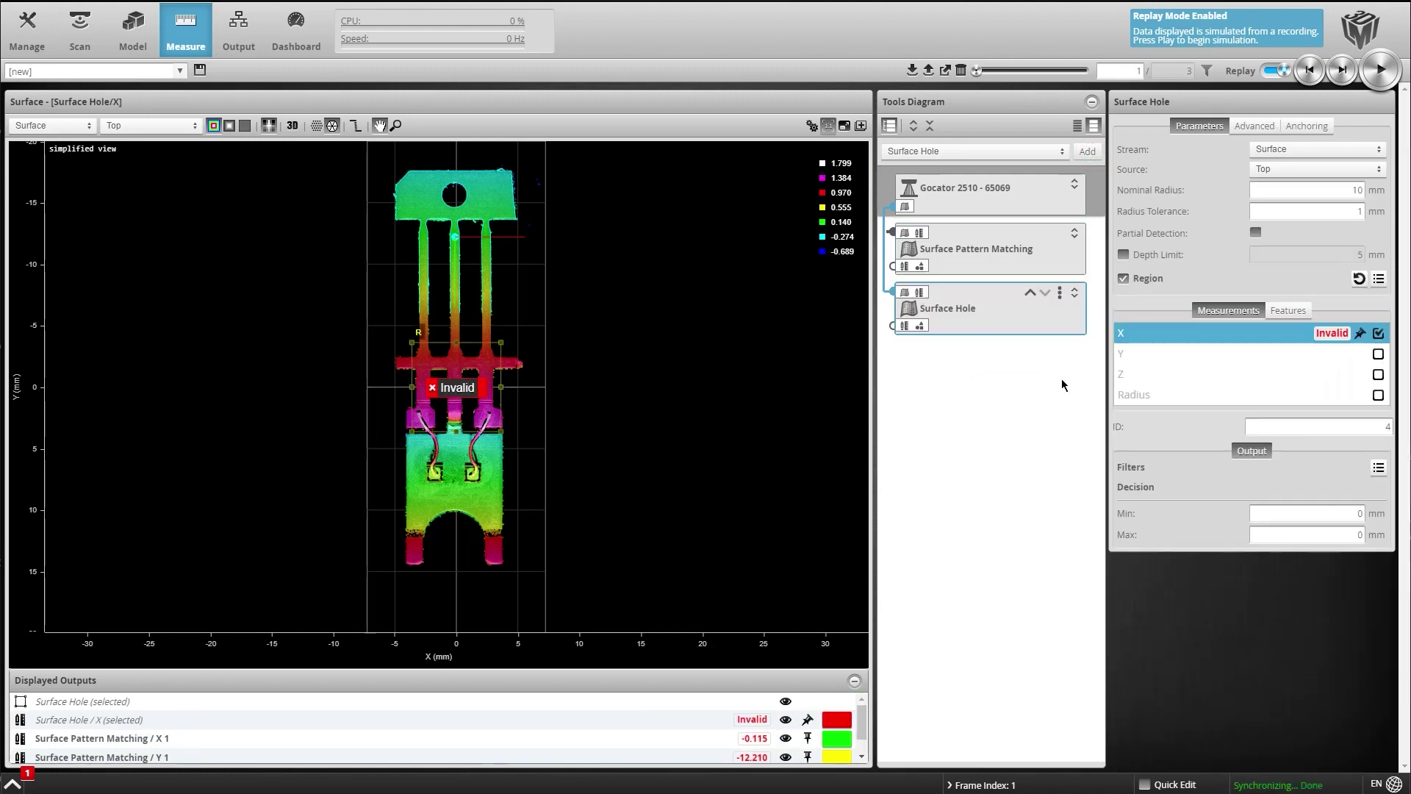
pyautogui.moveTo(505, 349); pyautogui.dragTo(524, 266)
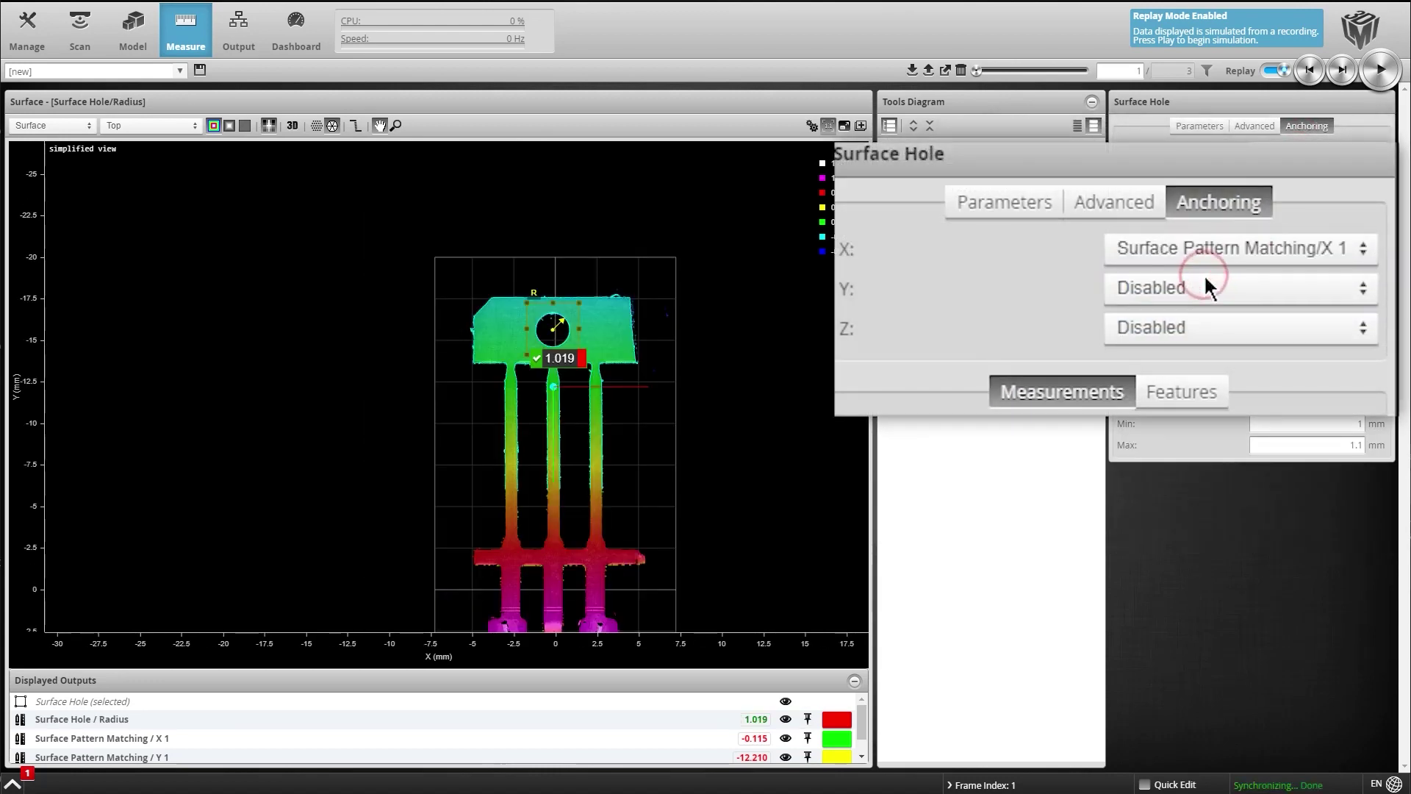
pyautogui.click(1204, 287)
pyautogui.click(1207, 317)
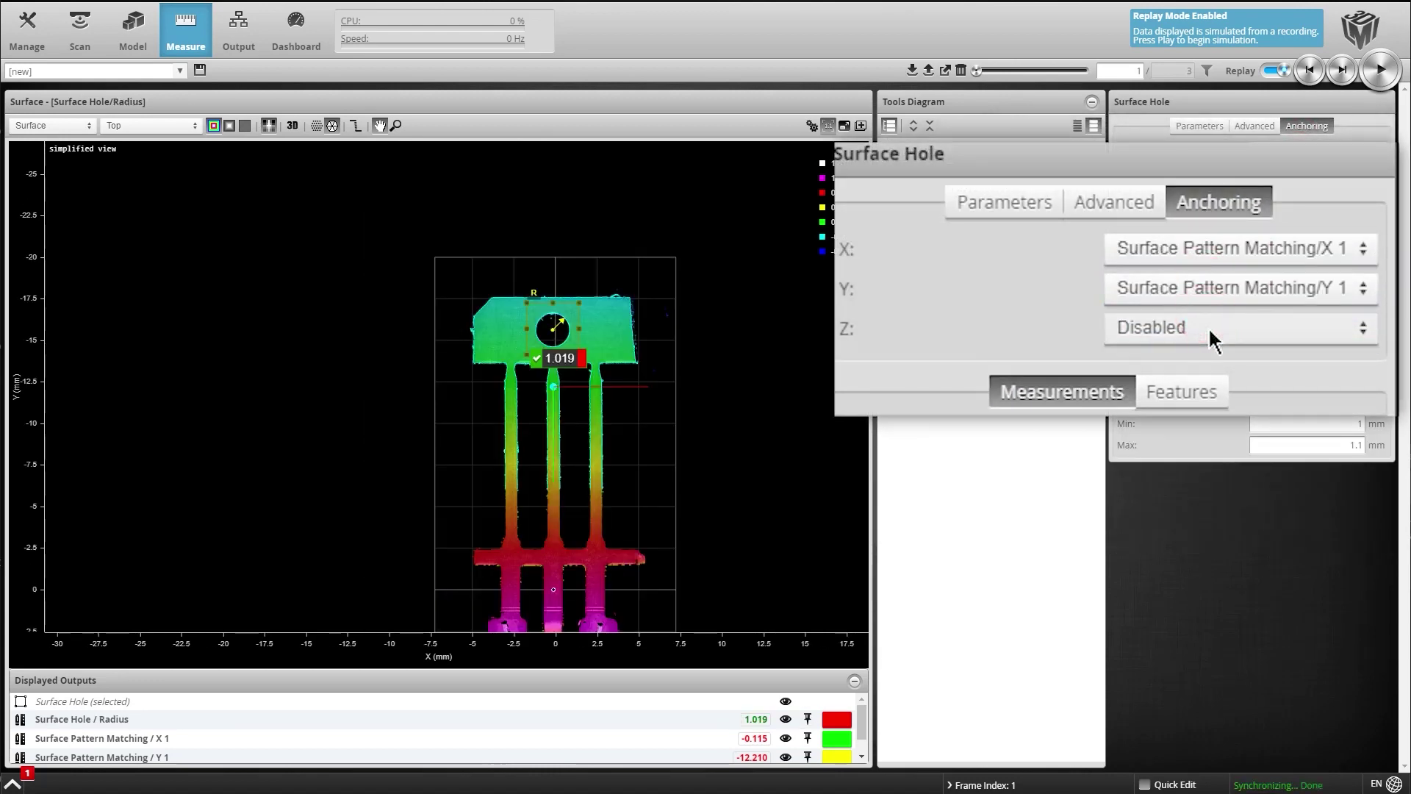
# Step through three more frames to confirm the anchored hole follows the part.
pyautogui.click(1345, 71)
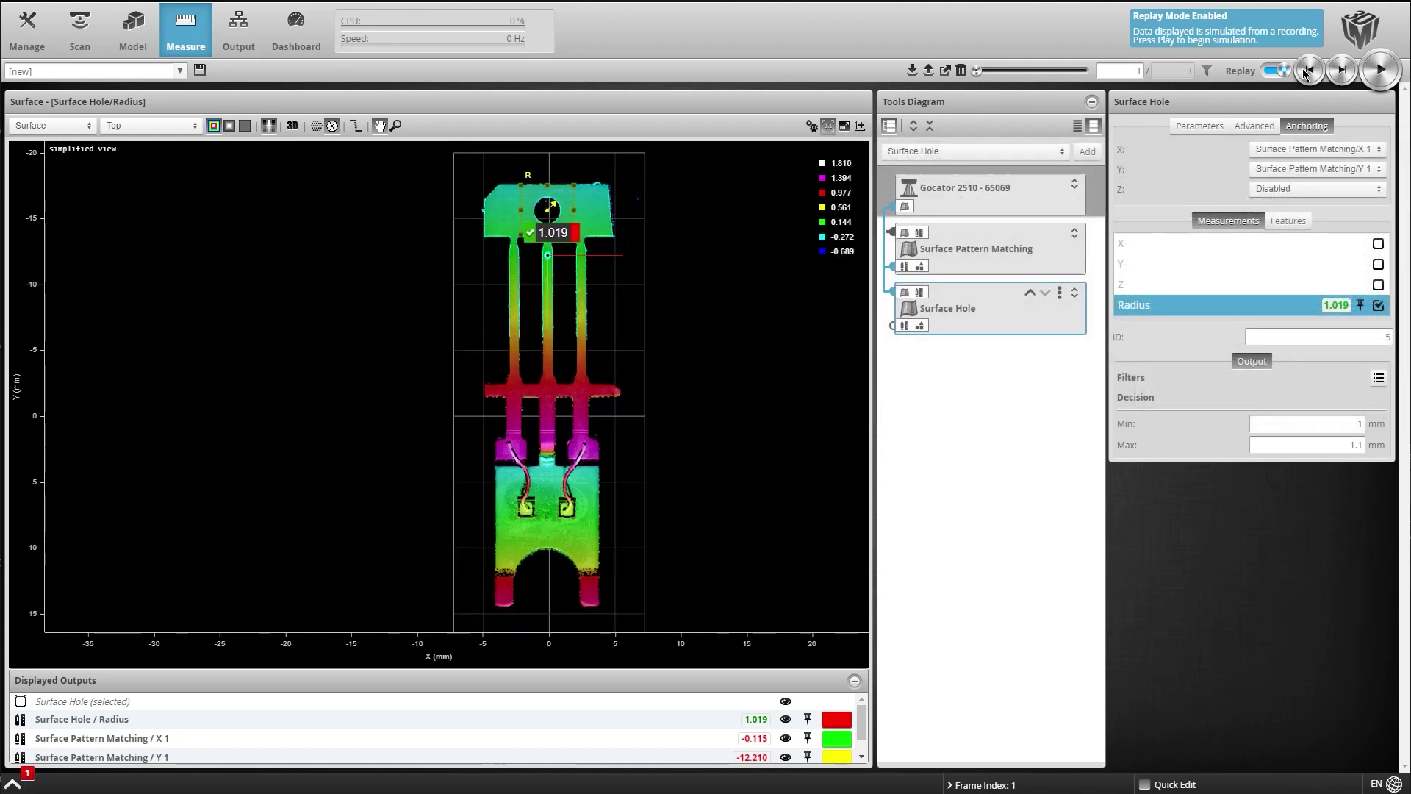
pyautogui.click(1345, 71)
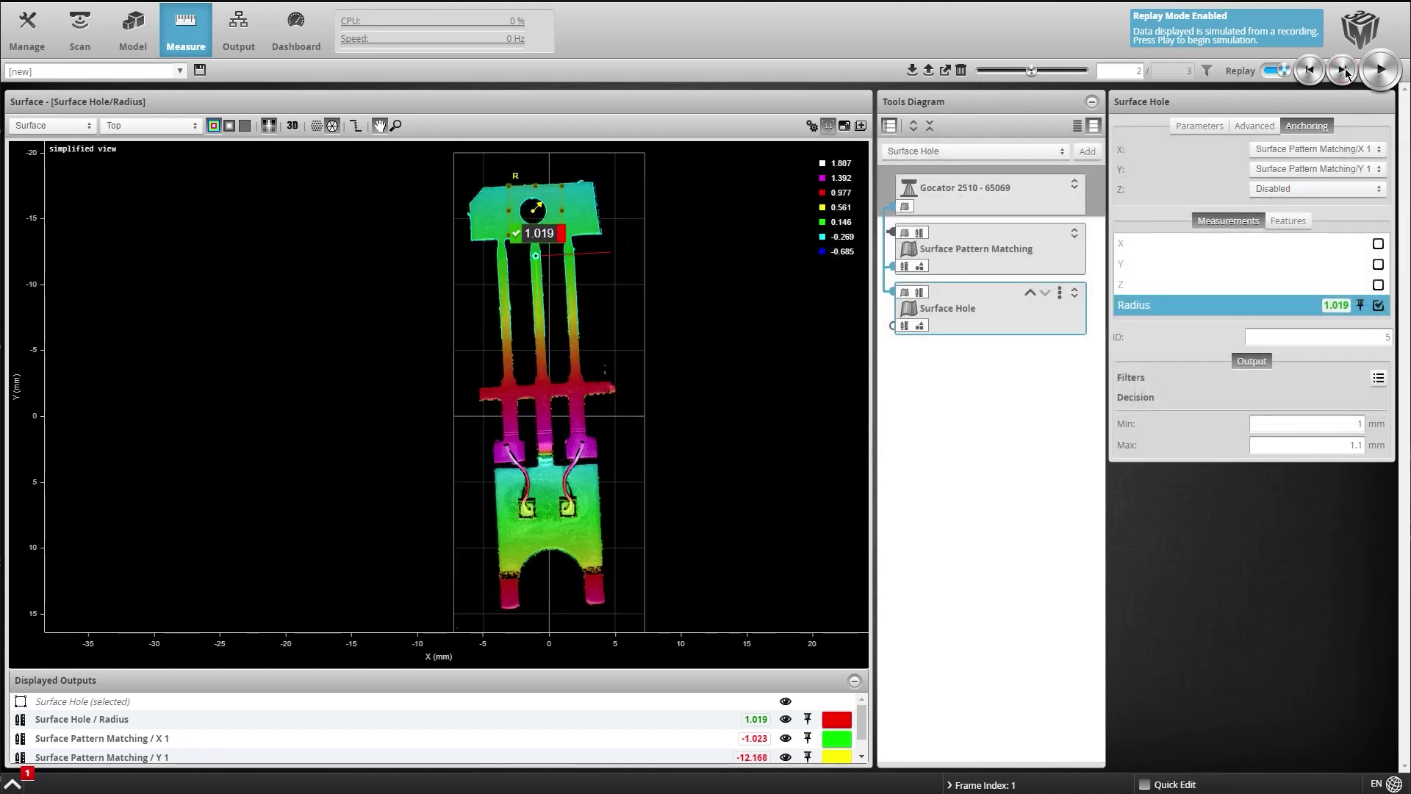
pyautogui.click(1345, 72)
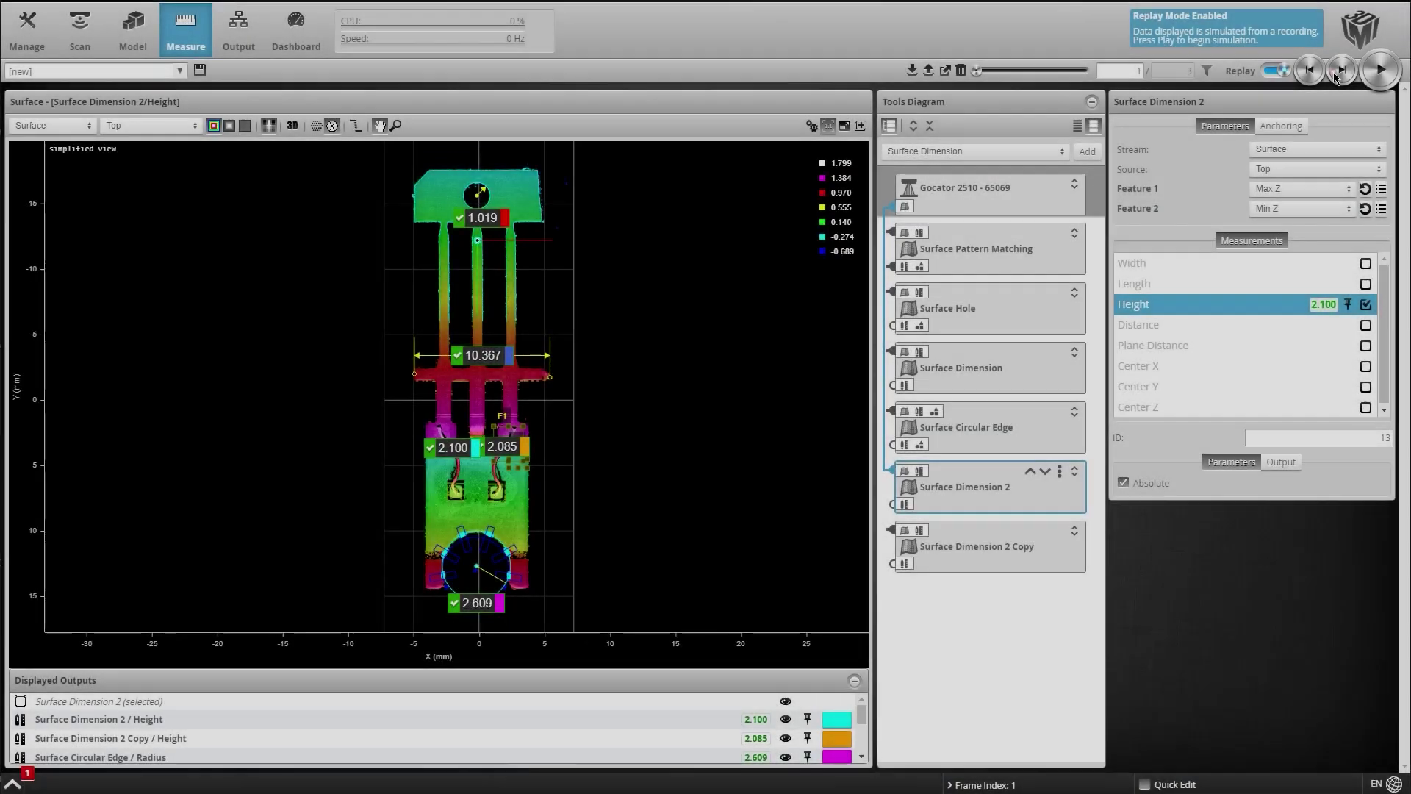
# Step through recorded frames in 2D and 3D, reviewing Surface Dimension 2 heights.
pyautogui.click(1337, 73)
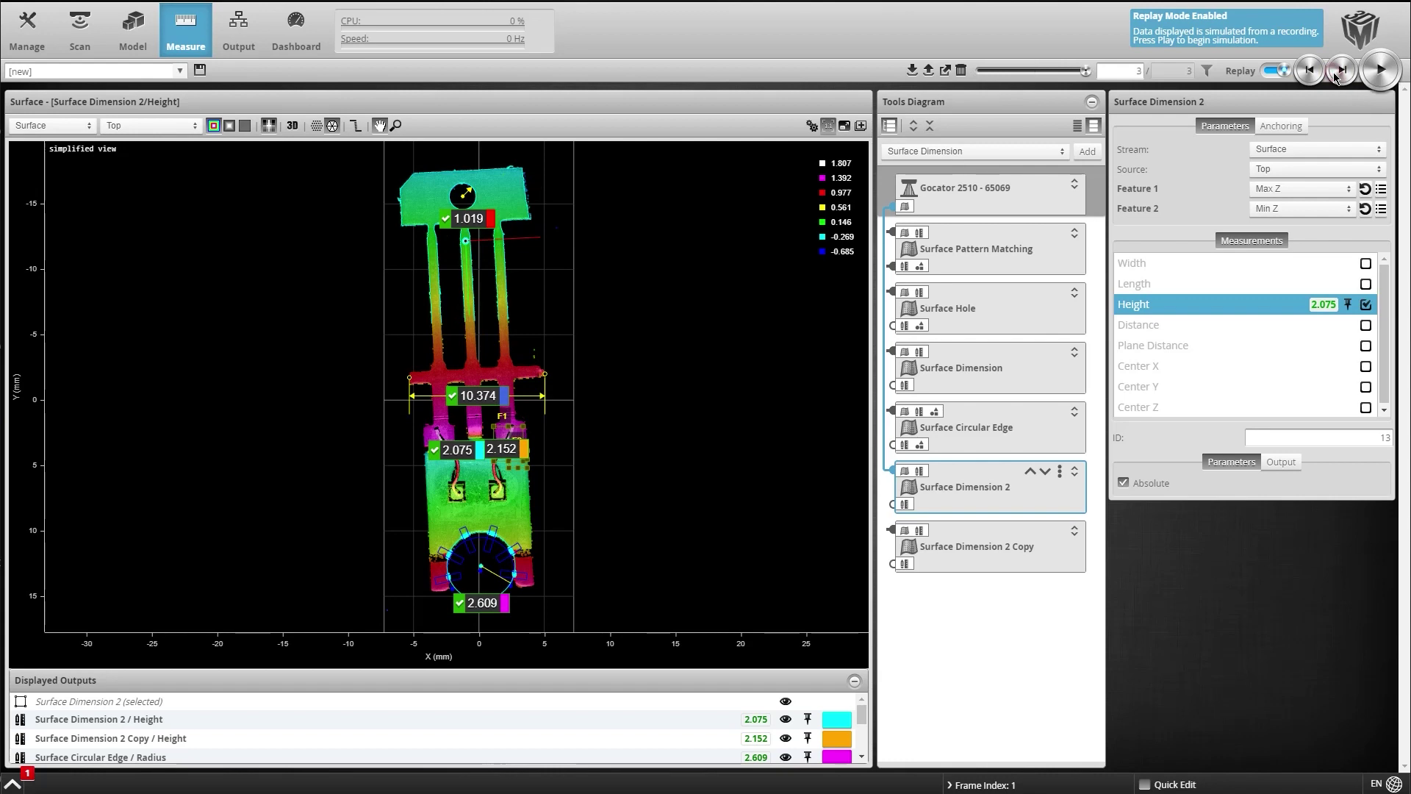
pyautogui.click(1337, 72)
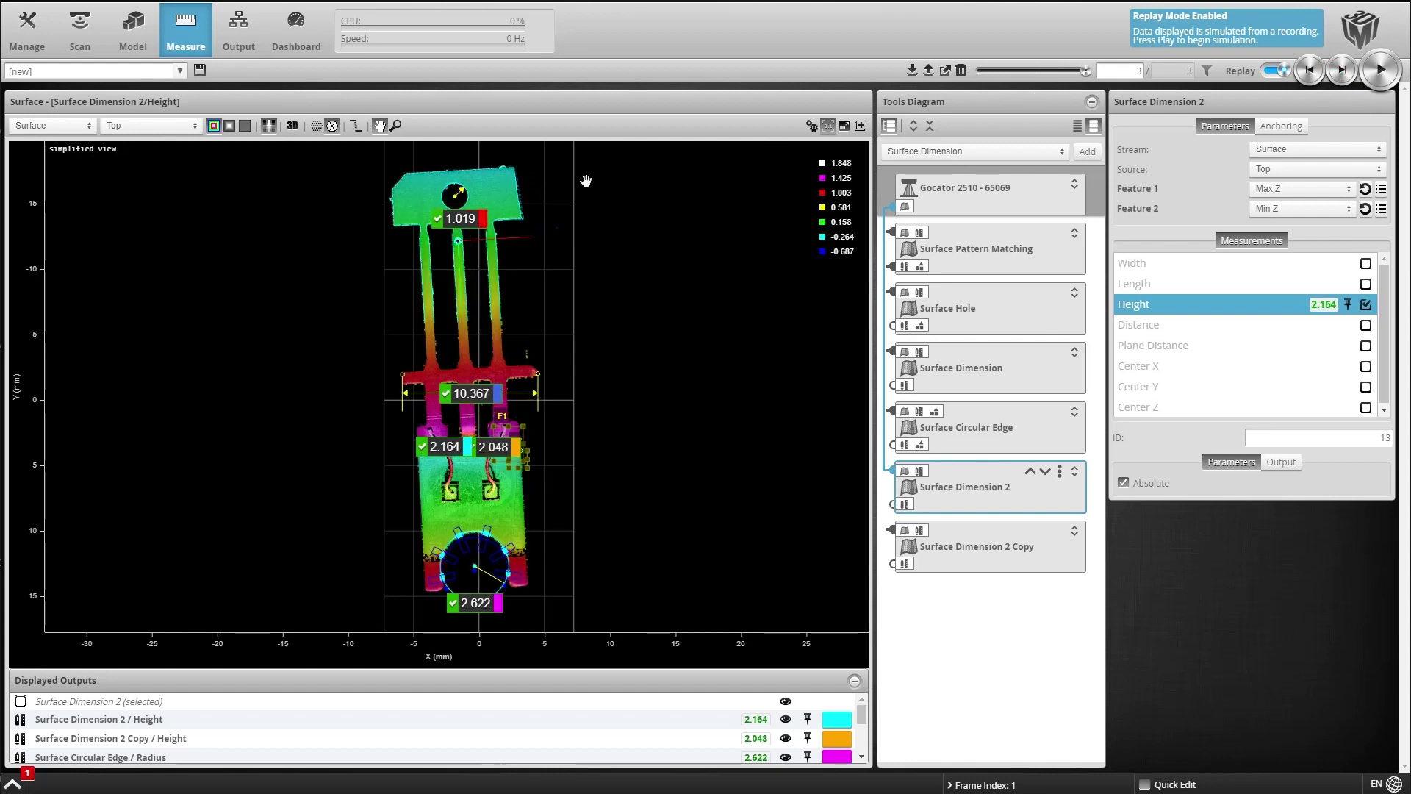
pyautogui.click(293, 125)
pyautogui.click(1348, 76)
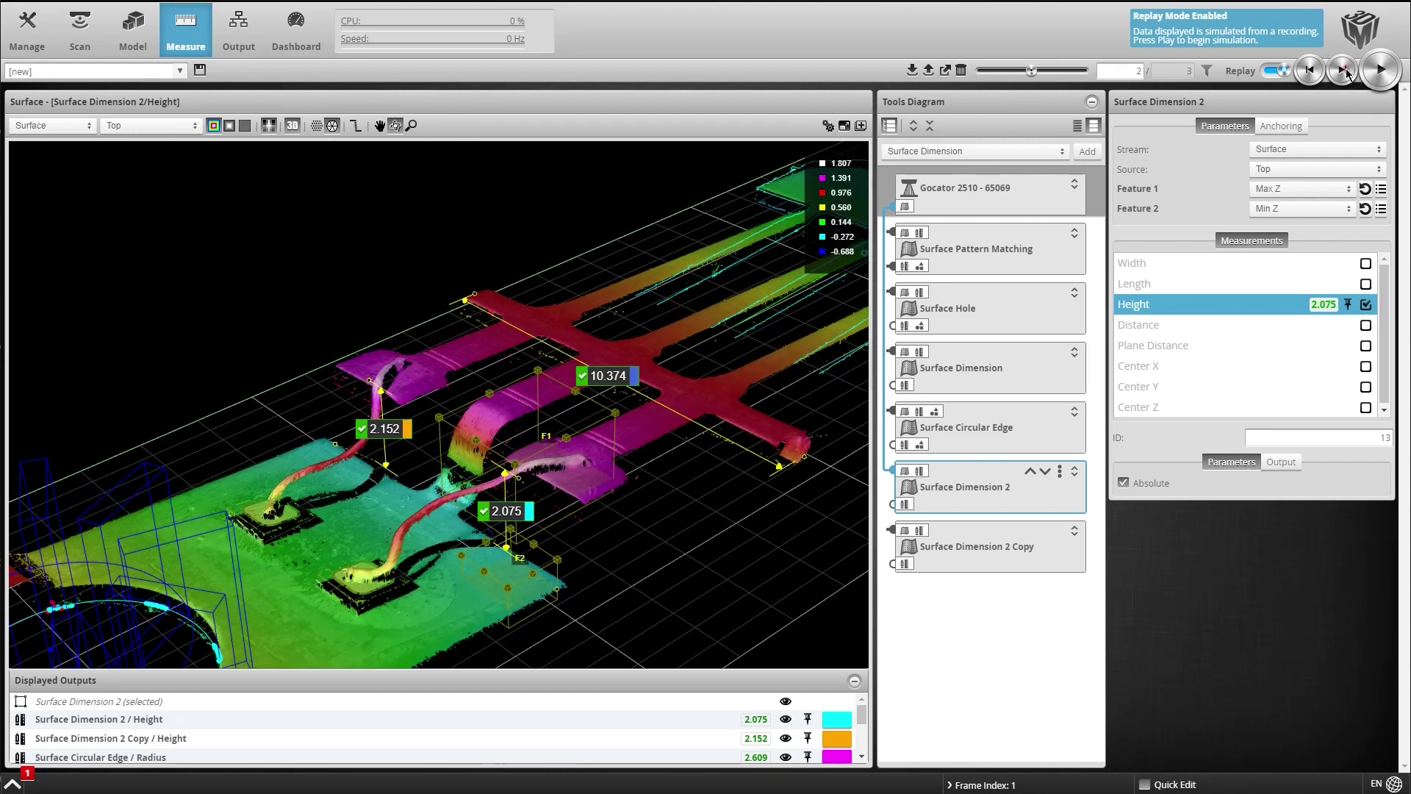
pyautogui.click(1307, 76)
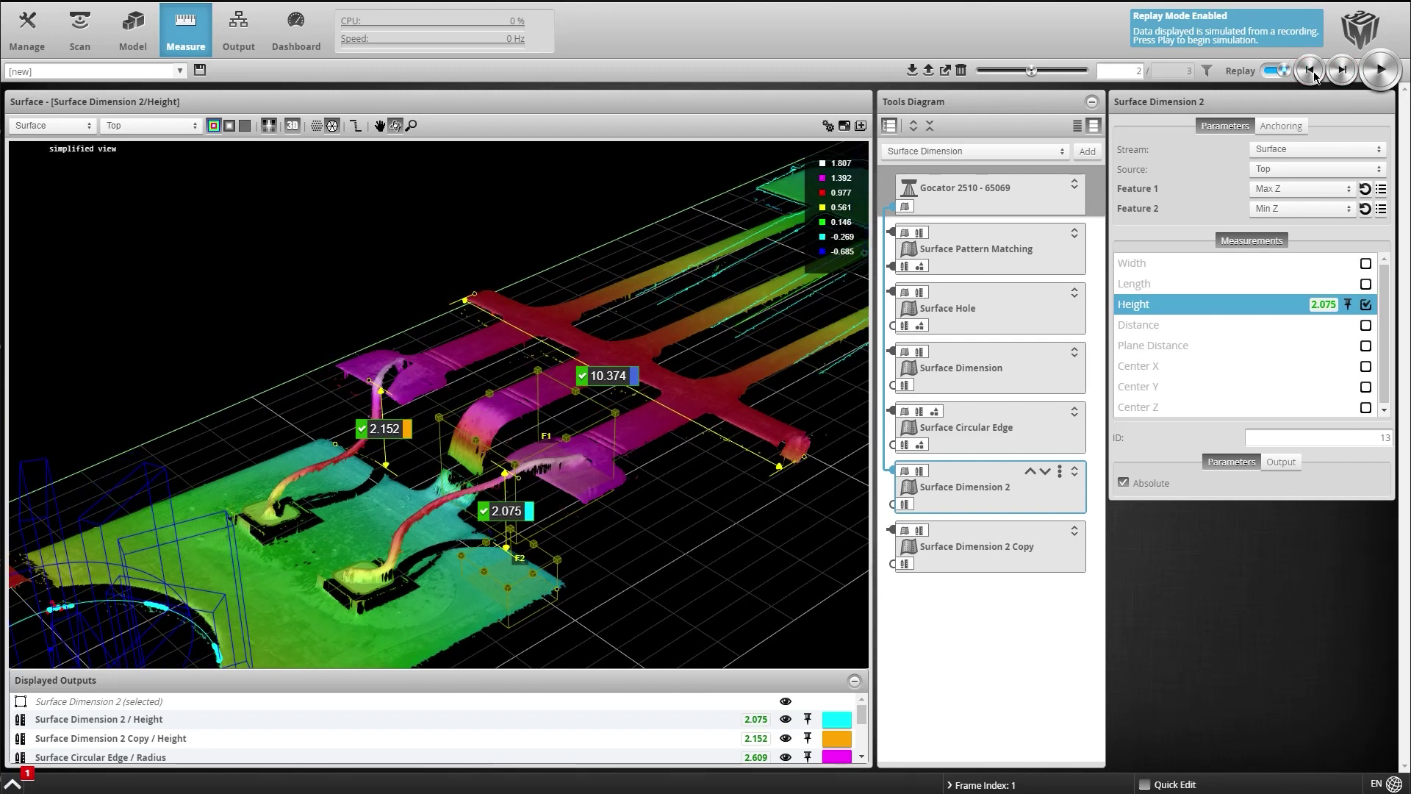
pyautogui.click(1310, 75)
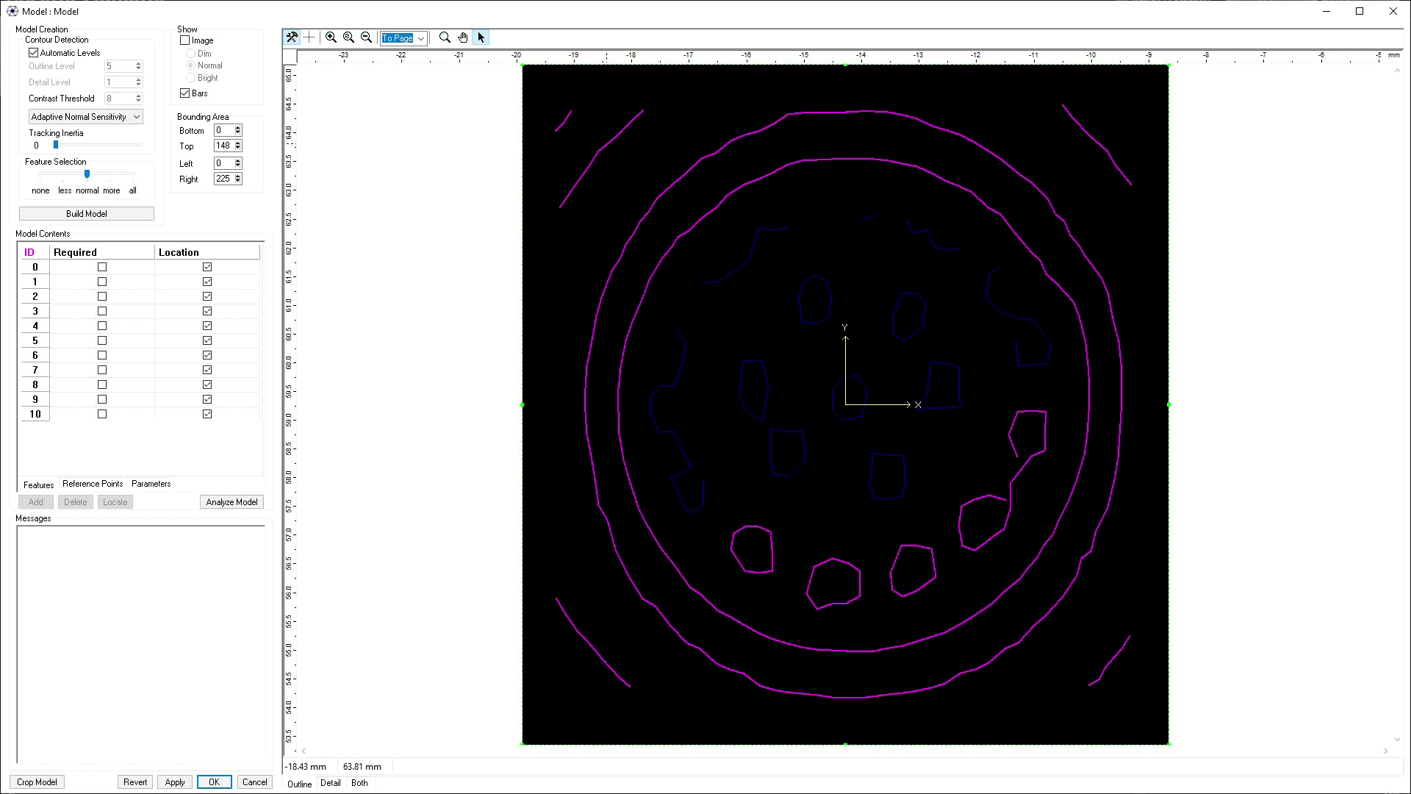
# Delete contour feature 10 and the remaining small hole contours from Model Contents.
pyautogui.click(75, 502)
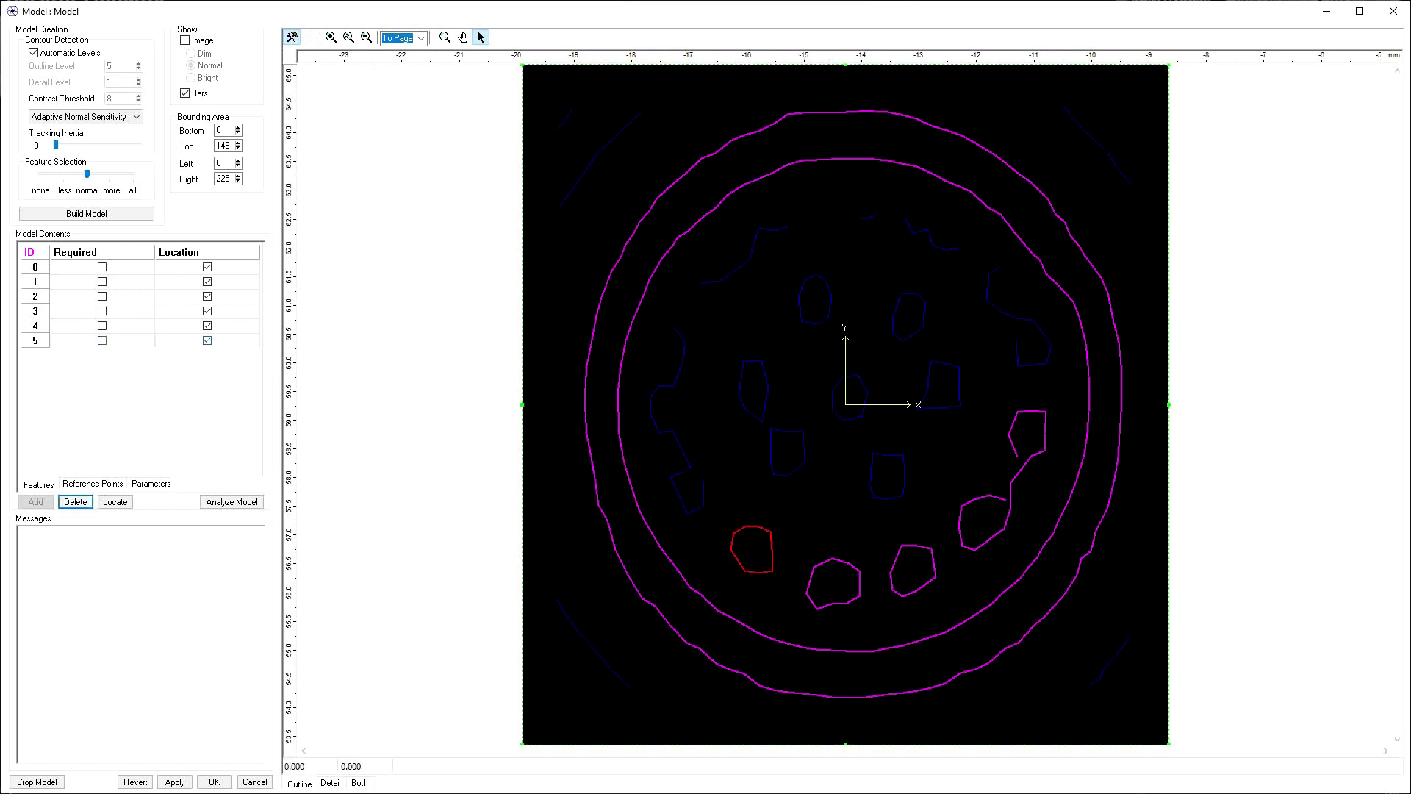
pyautogui.click(76, 502)
pyautogui.click(74, 501)
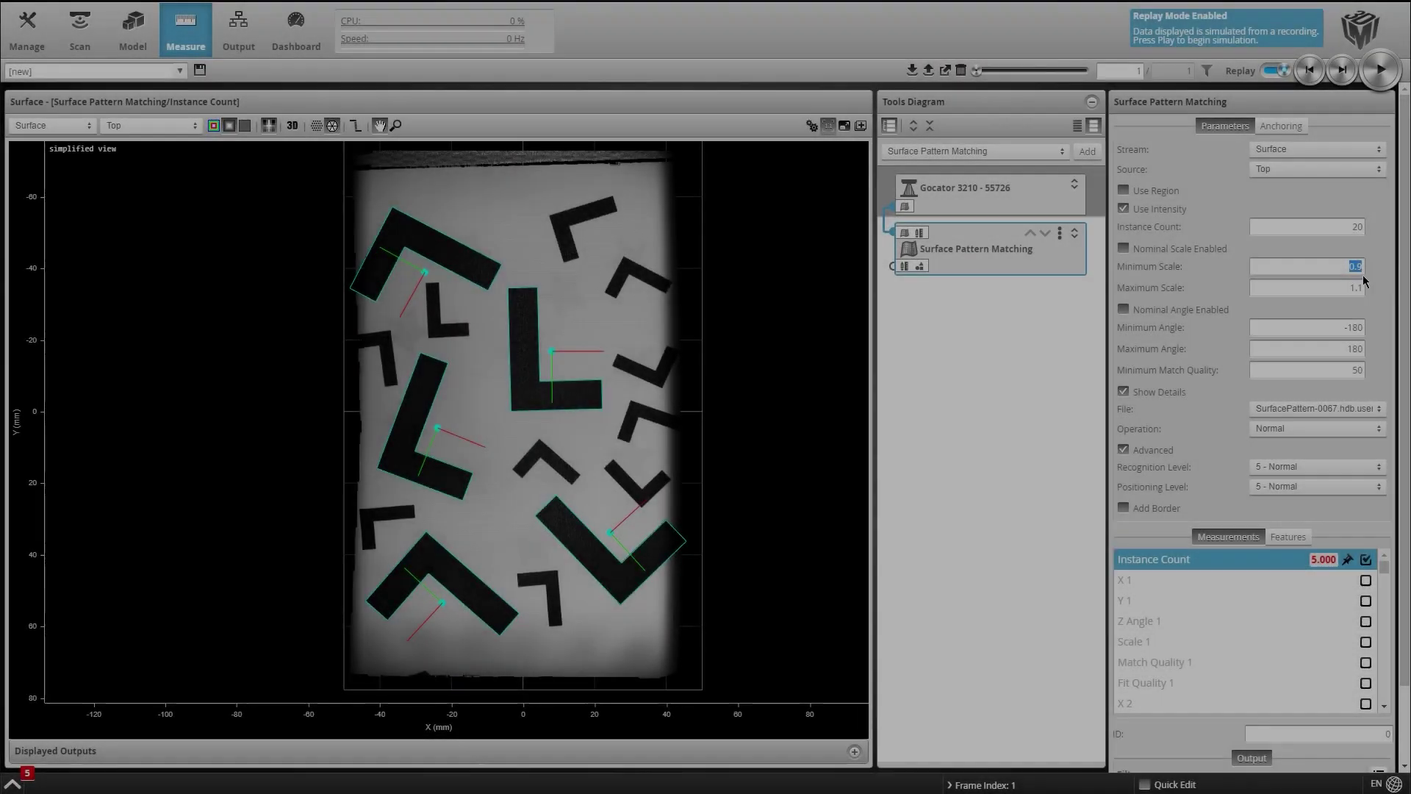
# Commit a 0.3 minimum scale and compare the matches across replay frames.
pyautogui.press('Tab')
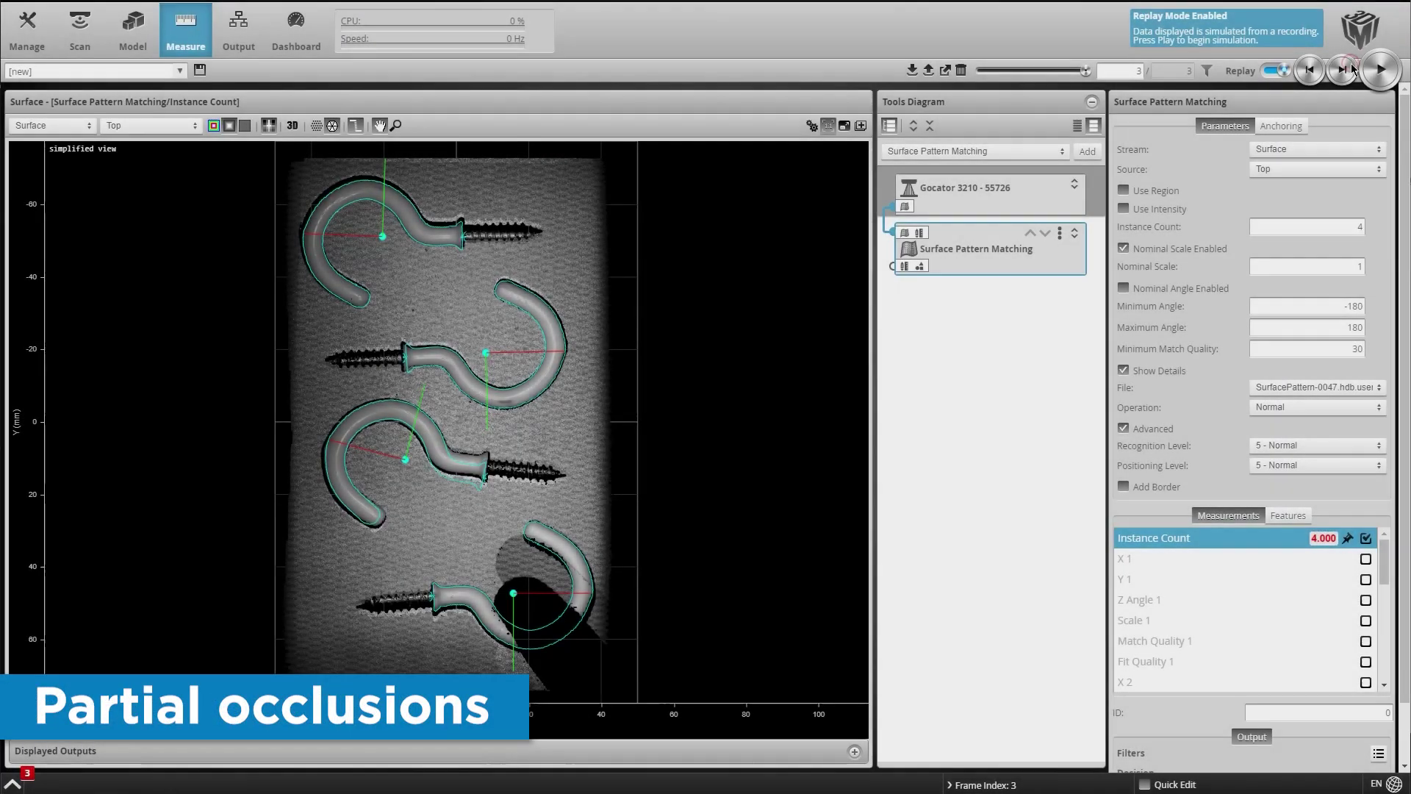
pyautogui.click(1354, 69)
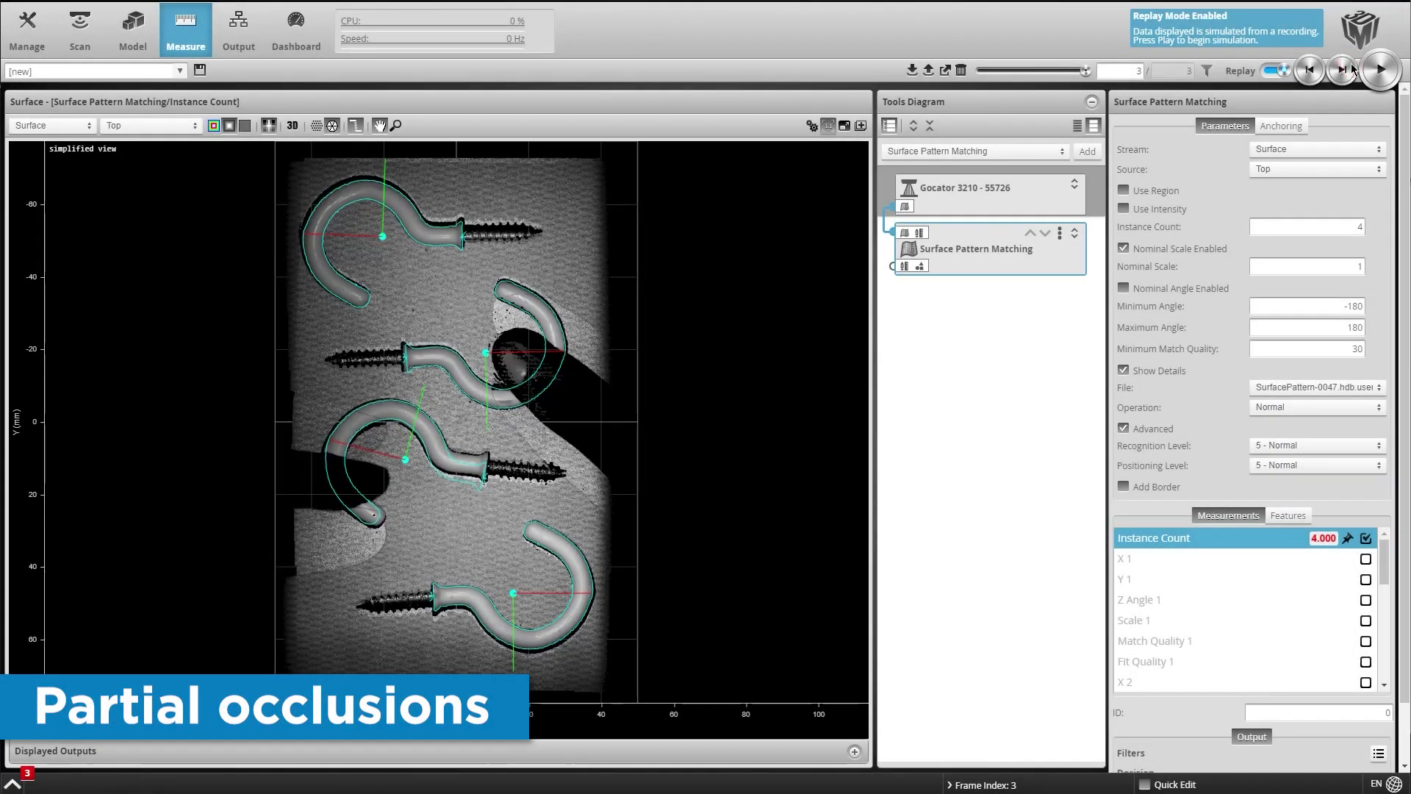
pyautogui.click(1312, 69)
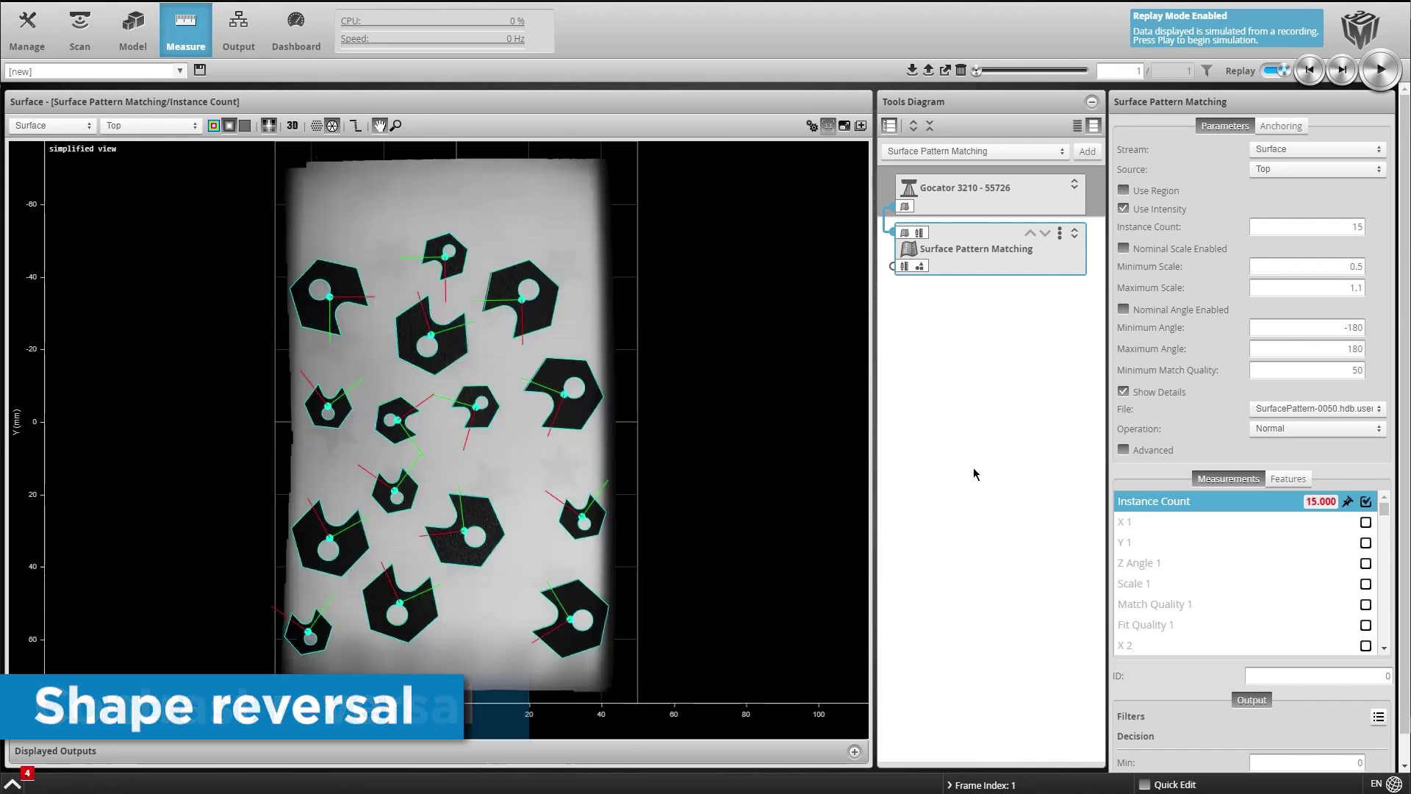
# Enable the Advanced settings and review the Recognition Level choices.
pyautogui.click(1125, 449)
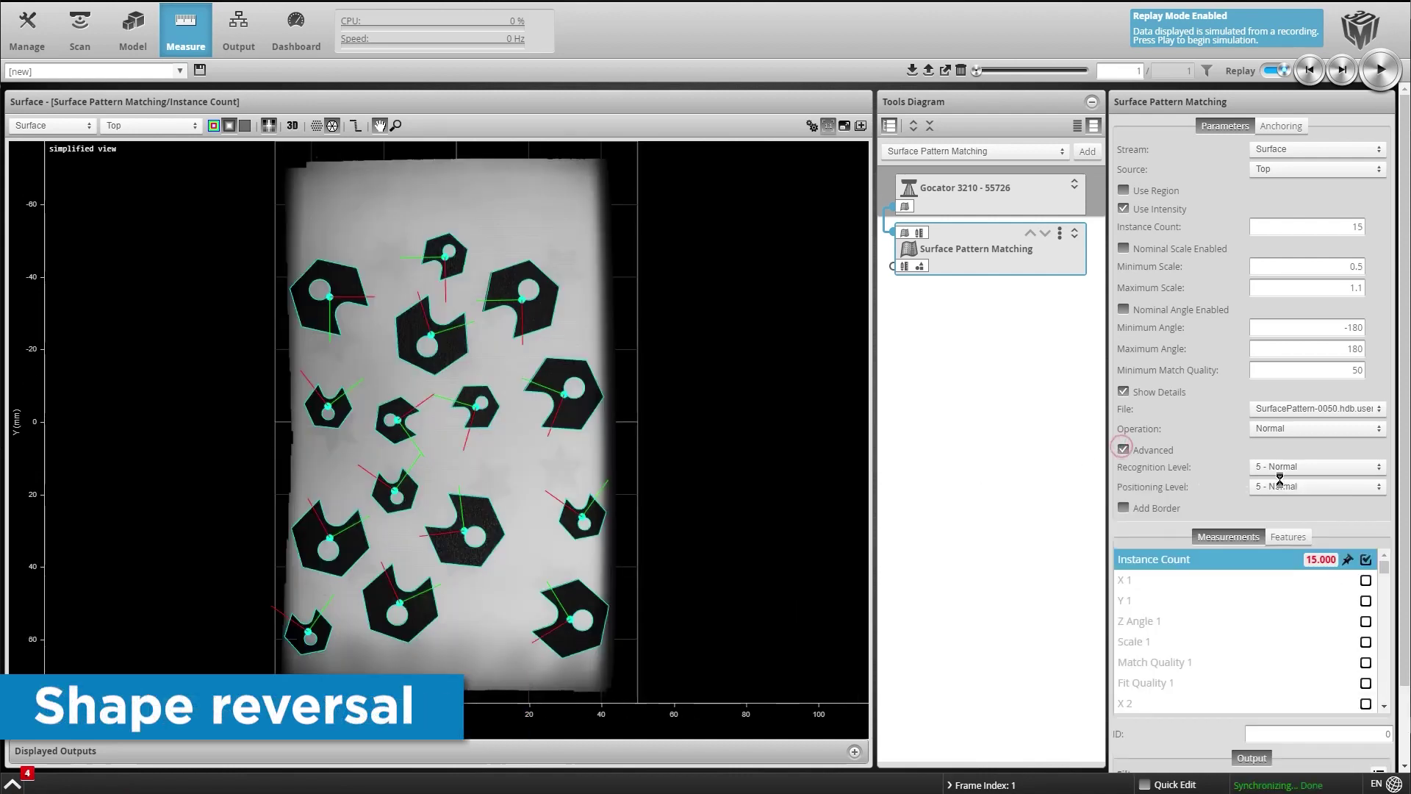
pyautogui.click(1317, 486)
pyautogui.click(1283, 548)
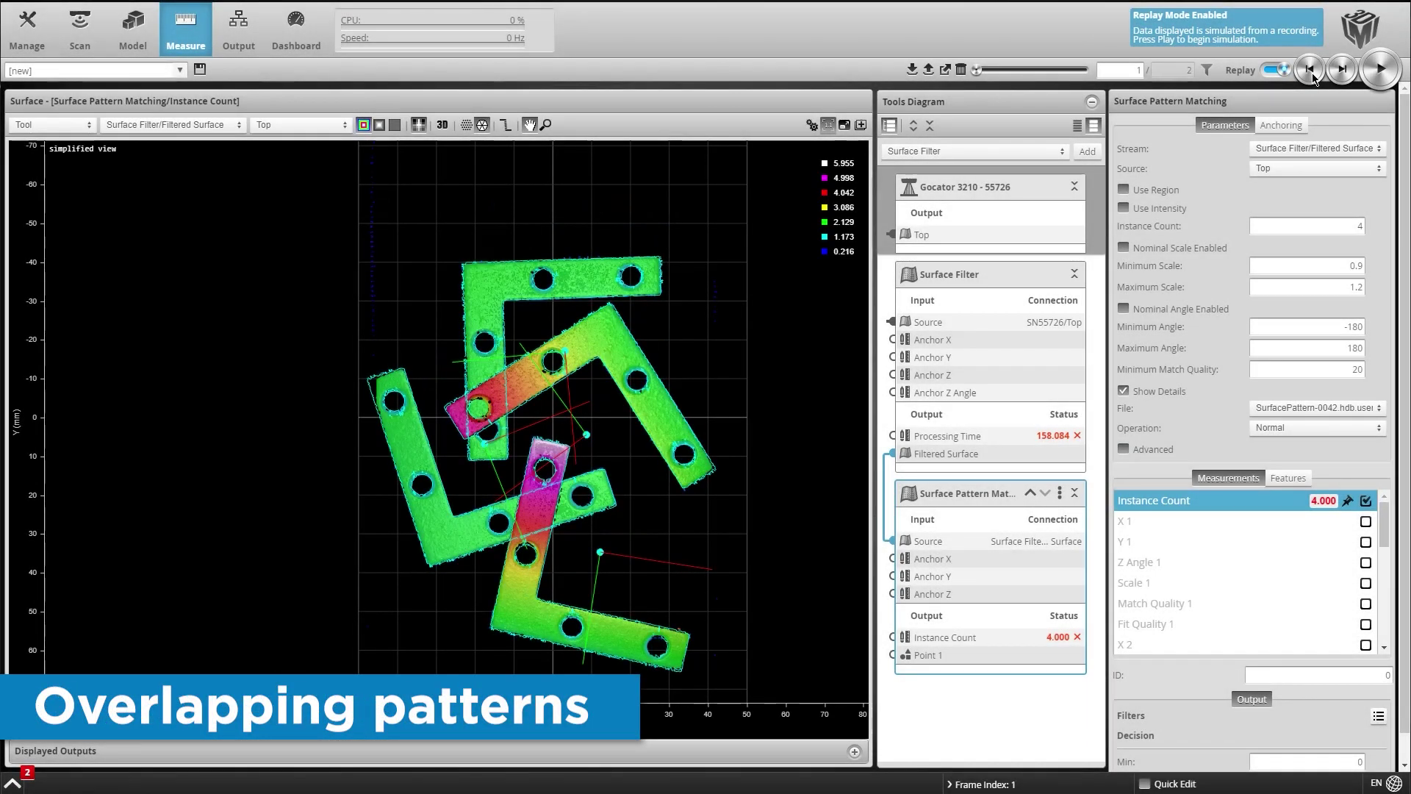
pyautogui.scroll(2, 441, 416)
pyautogui.scroll(2, 441, 417)
pyautogui.scroll(1, 442, 417)
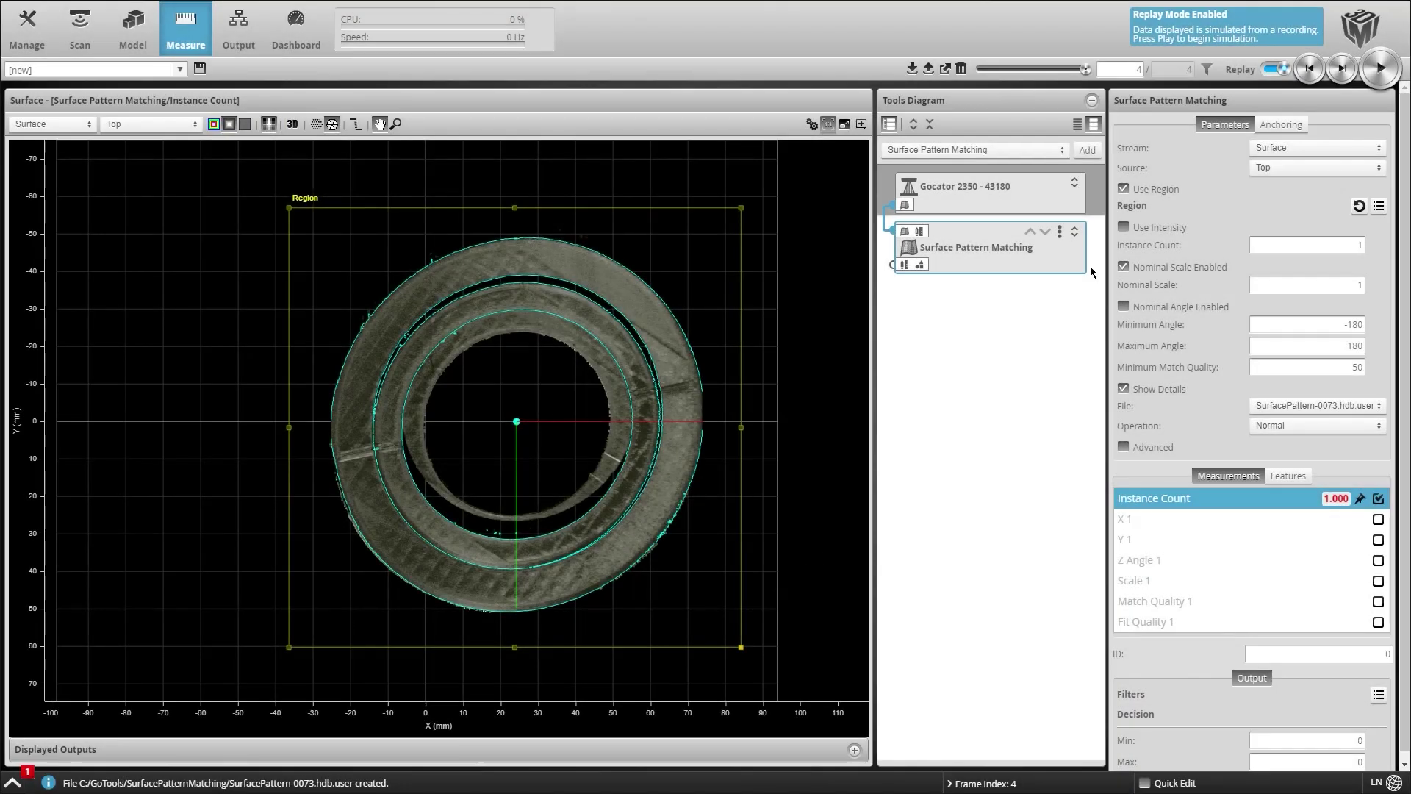
# Turn off Use Region and show Match Quality 1 and Fit Quality 1 across replay frames.
pyautogui.click(1123, 188)
pyautogui.click(1313, 68)
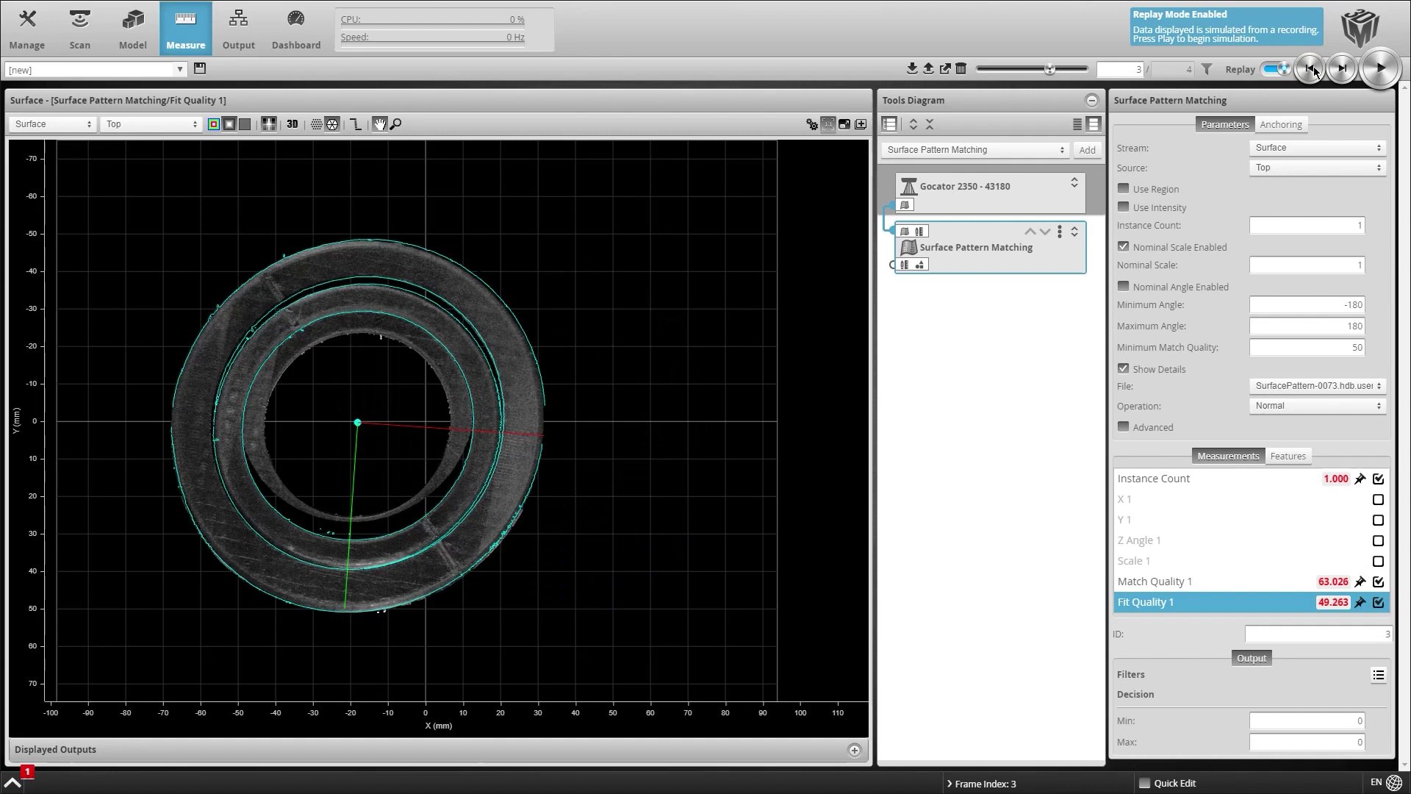
pyautogui.click(1311, 69)
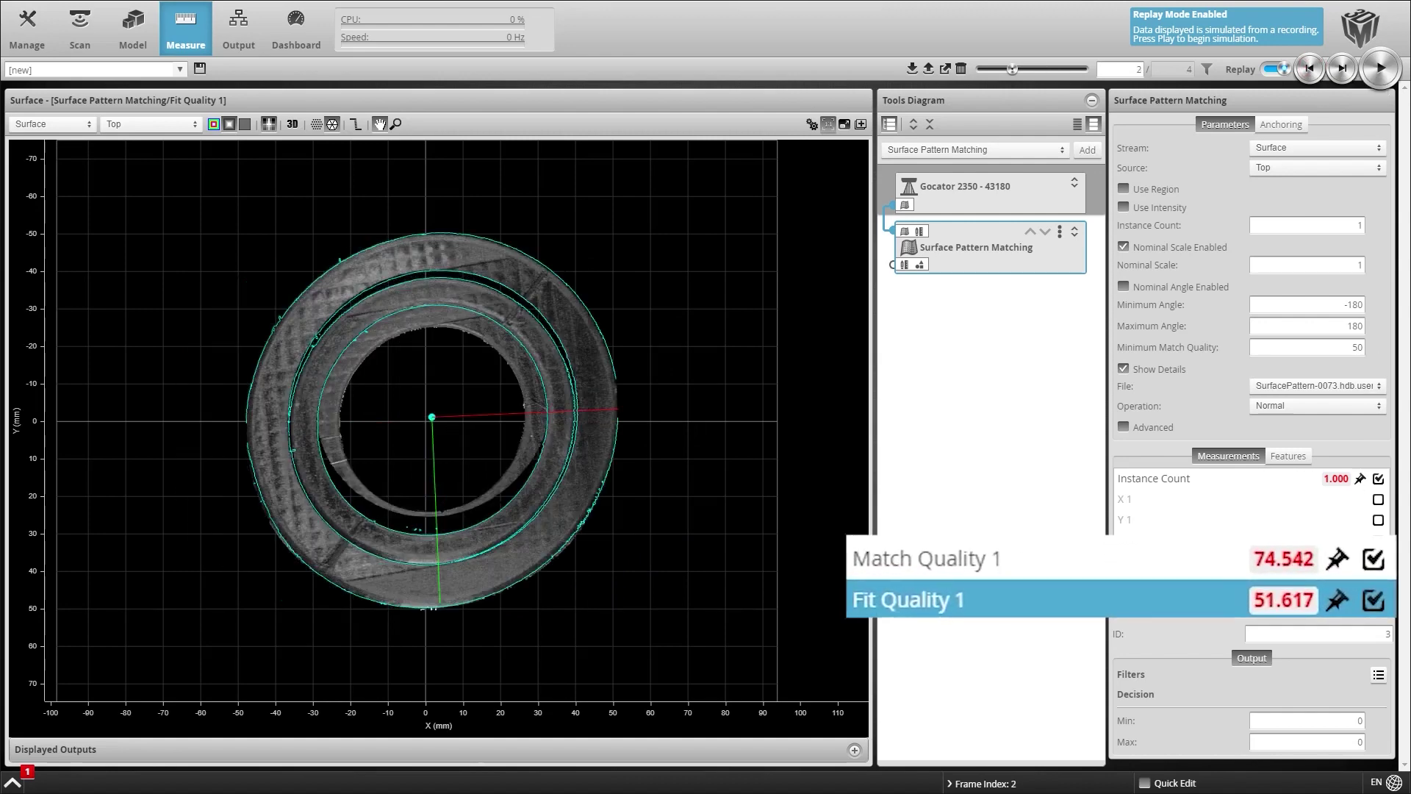
pyautogui.click(1145, 563)
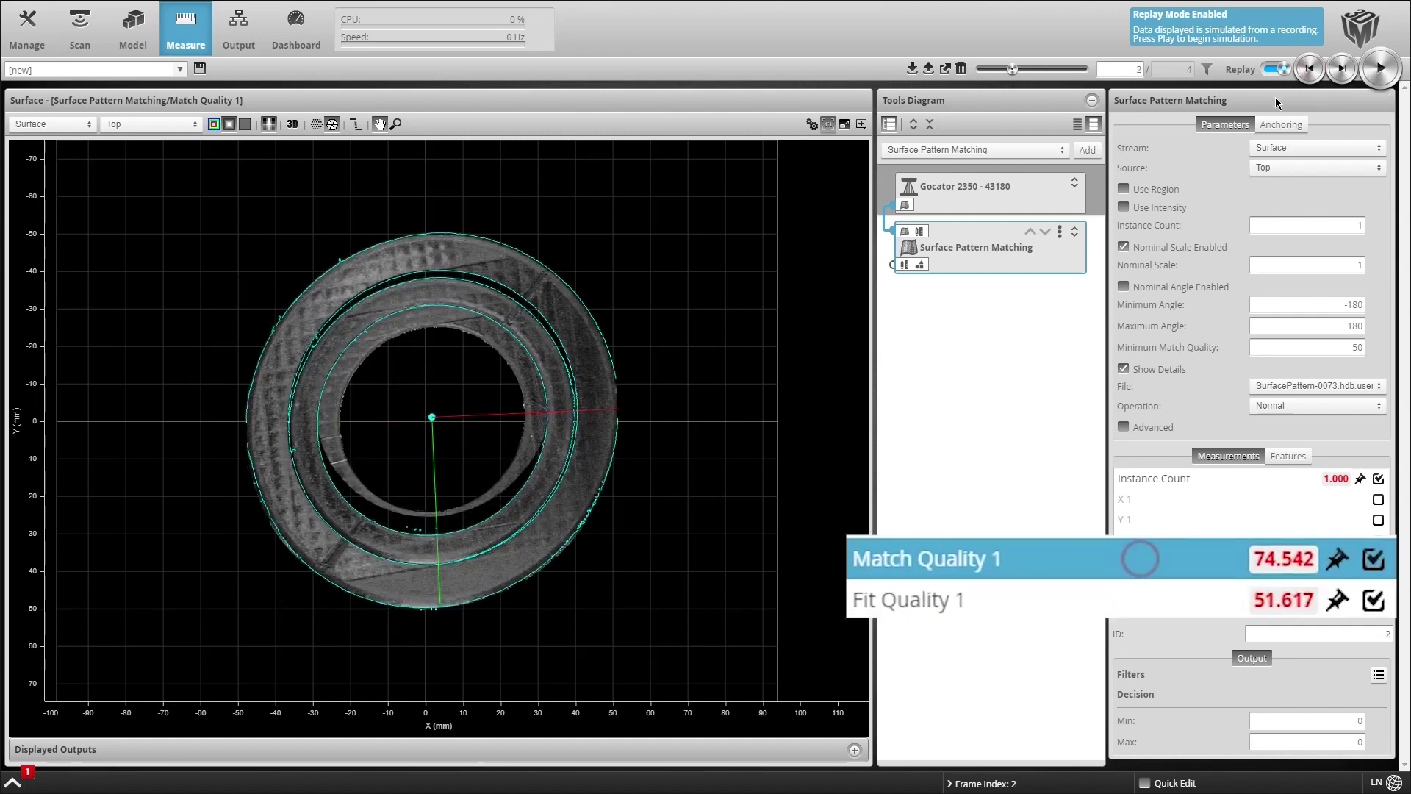
pyautogui.click(1308, 71)
pyautogui.click(1339, 70)
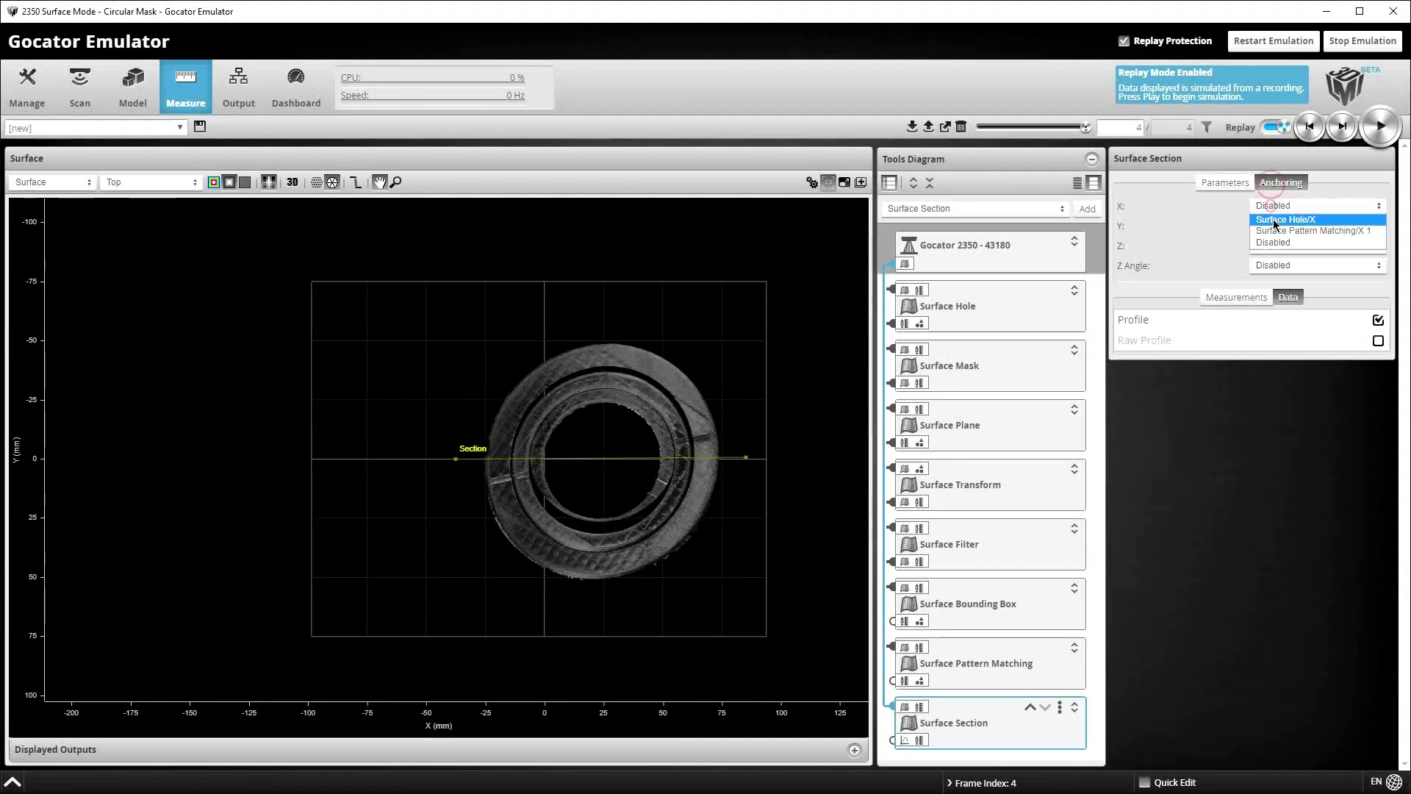
# Anchor Surface Section X and Y to Pattern Matching X 1/Y 1 and show the Profile.
pyautogui.click(1289, 230)
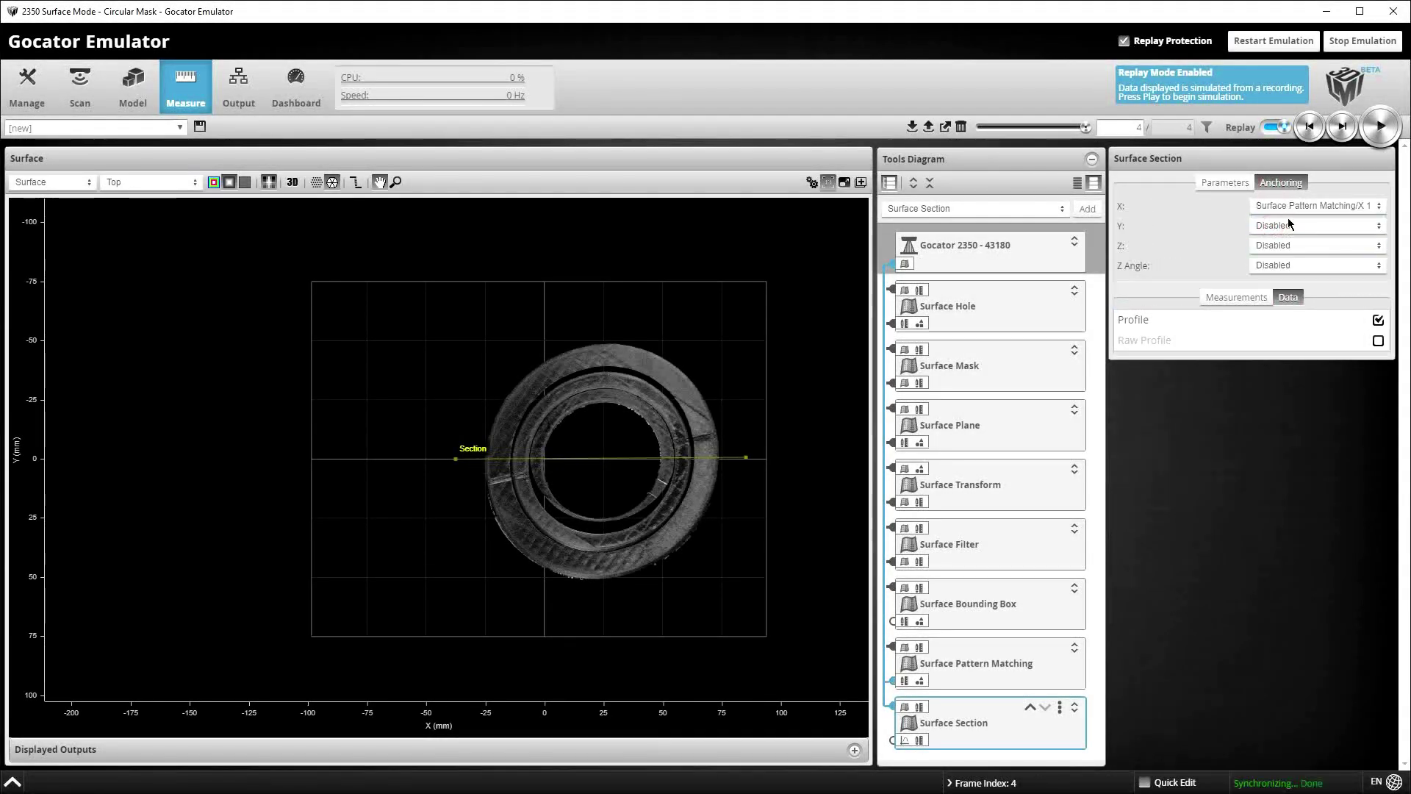
pyautogui.click(1308, 129)
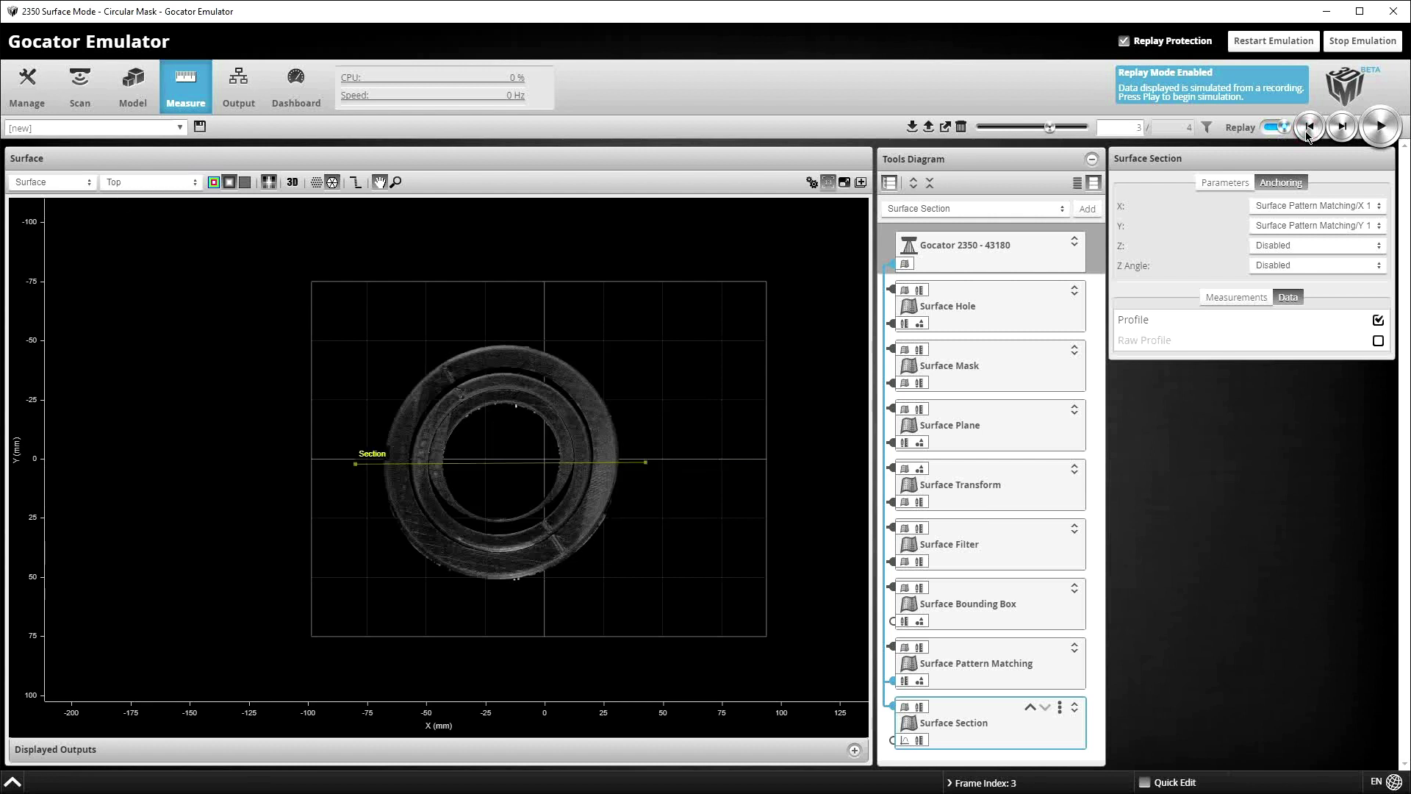
pyautogui.click(1311, 131)
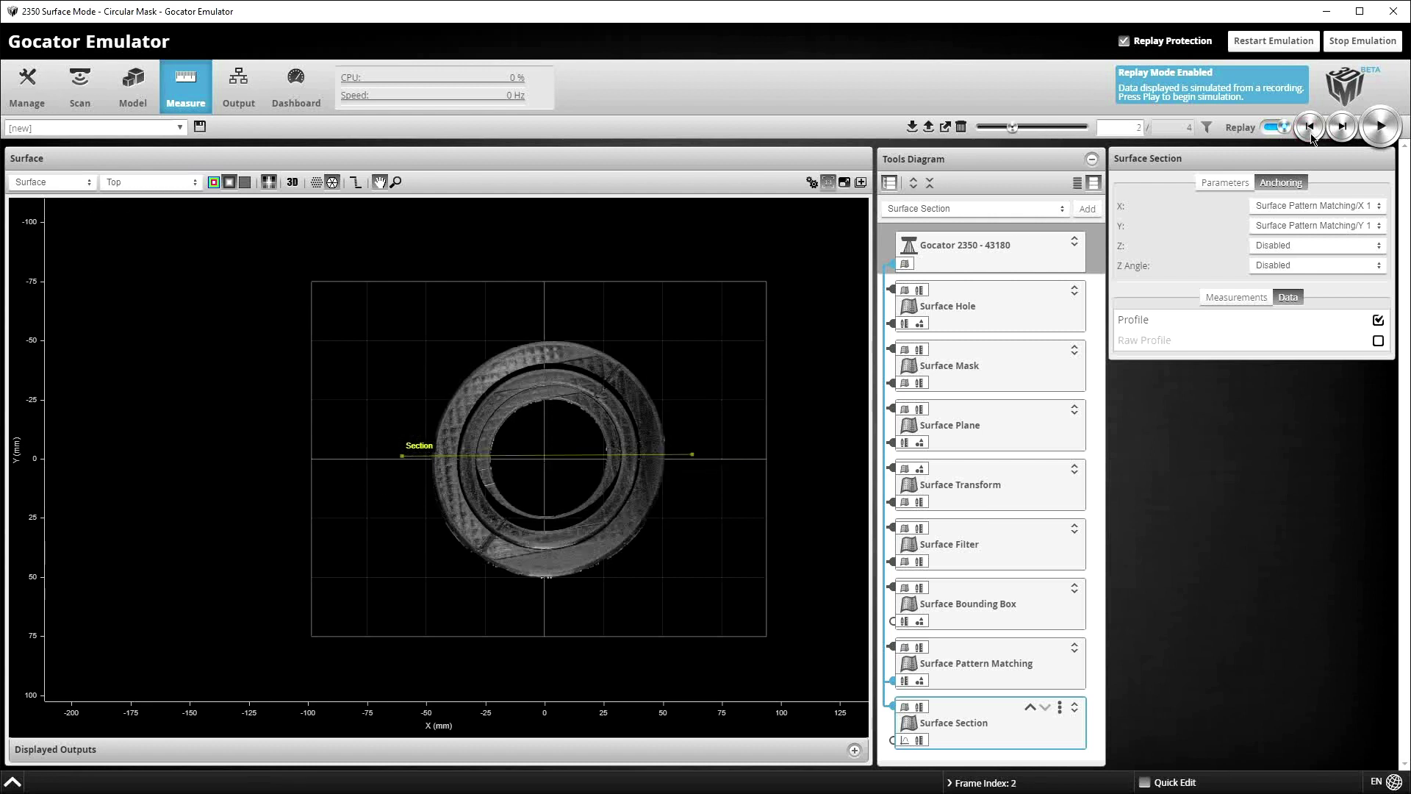
pyautogui.click(1235, 320)
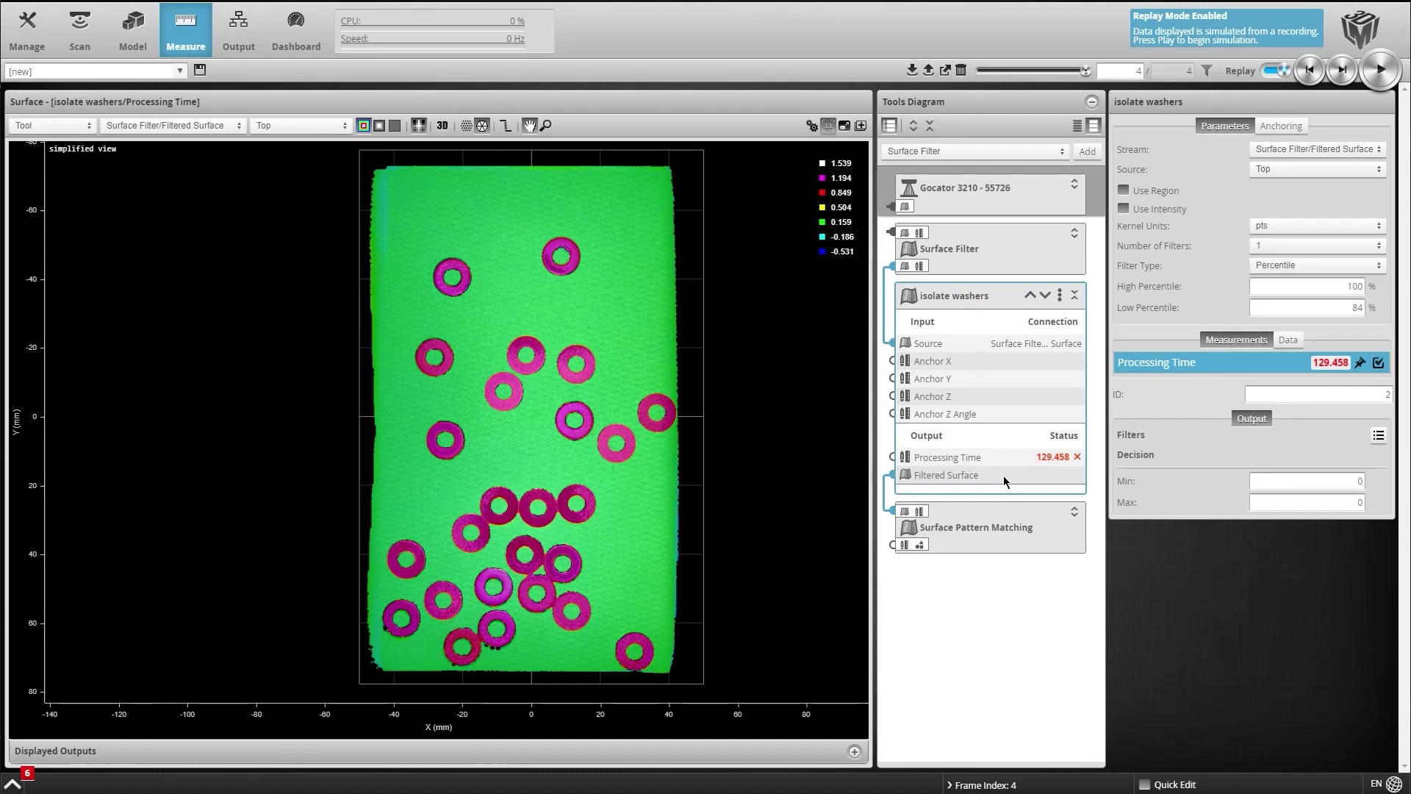
# Show the isolate washers Filtered Surface and check the 25 pattern-matched washers across frames.
pyautogui.click(1288, 339)
pyautogui.click(1258, 363)
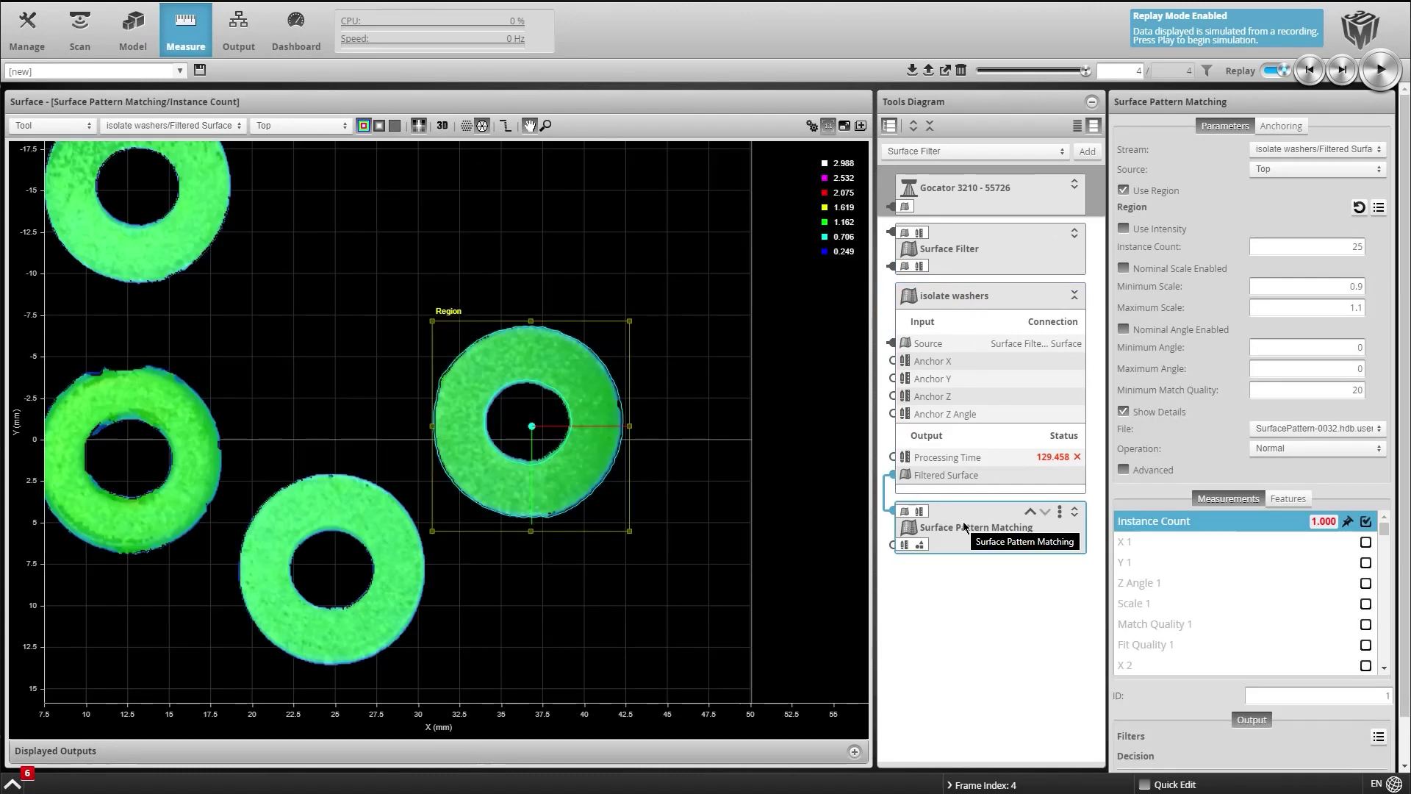
pyautogui.click(1122, 189)
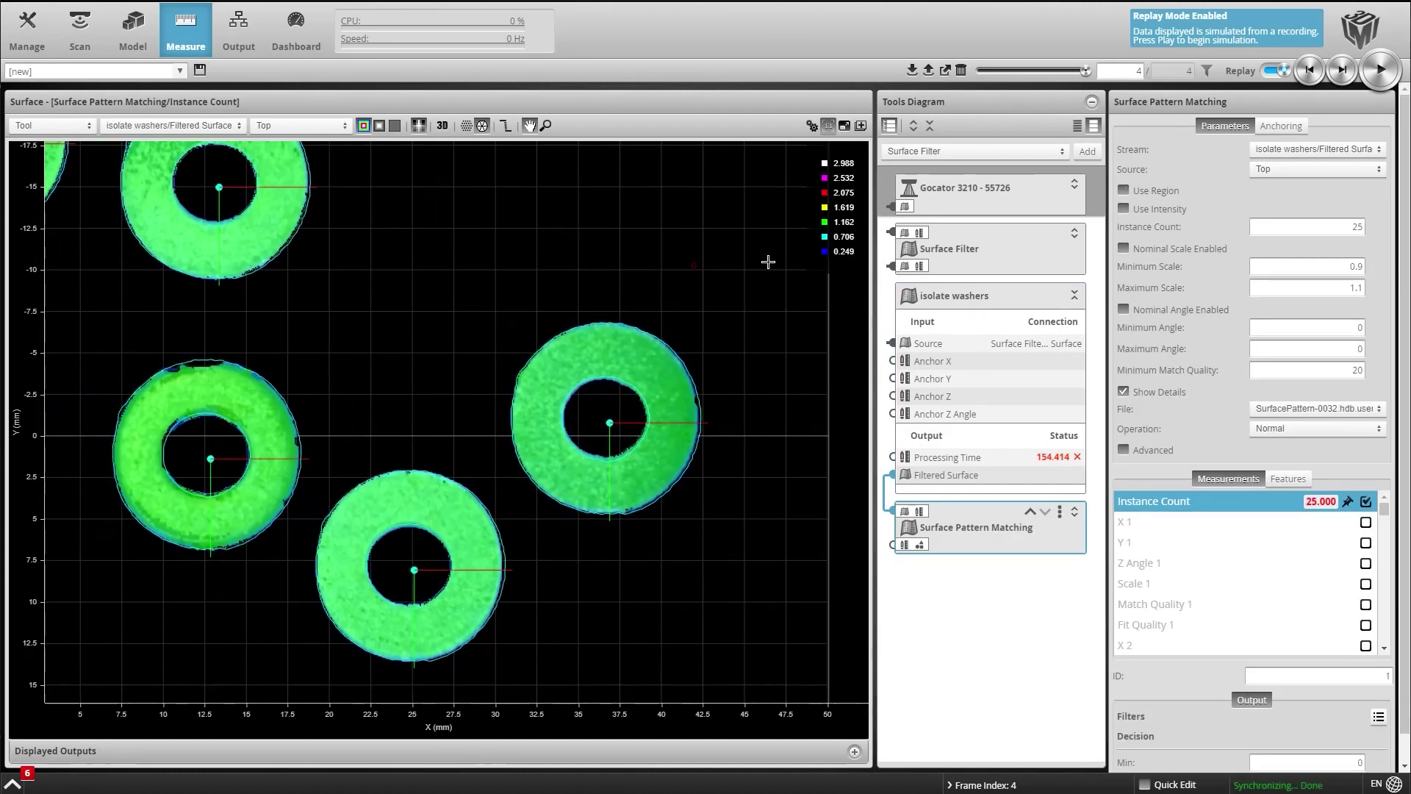
pyautogui.scroll(-5, 665, 324)
pyautogui.scroll(-3, 665, 324)
pyautogui.scroll(-3, 673, 385)
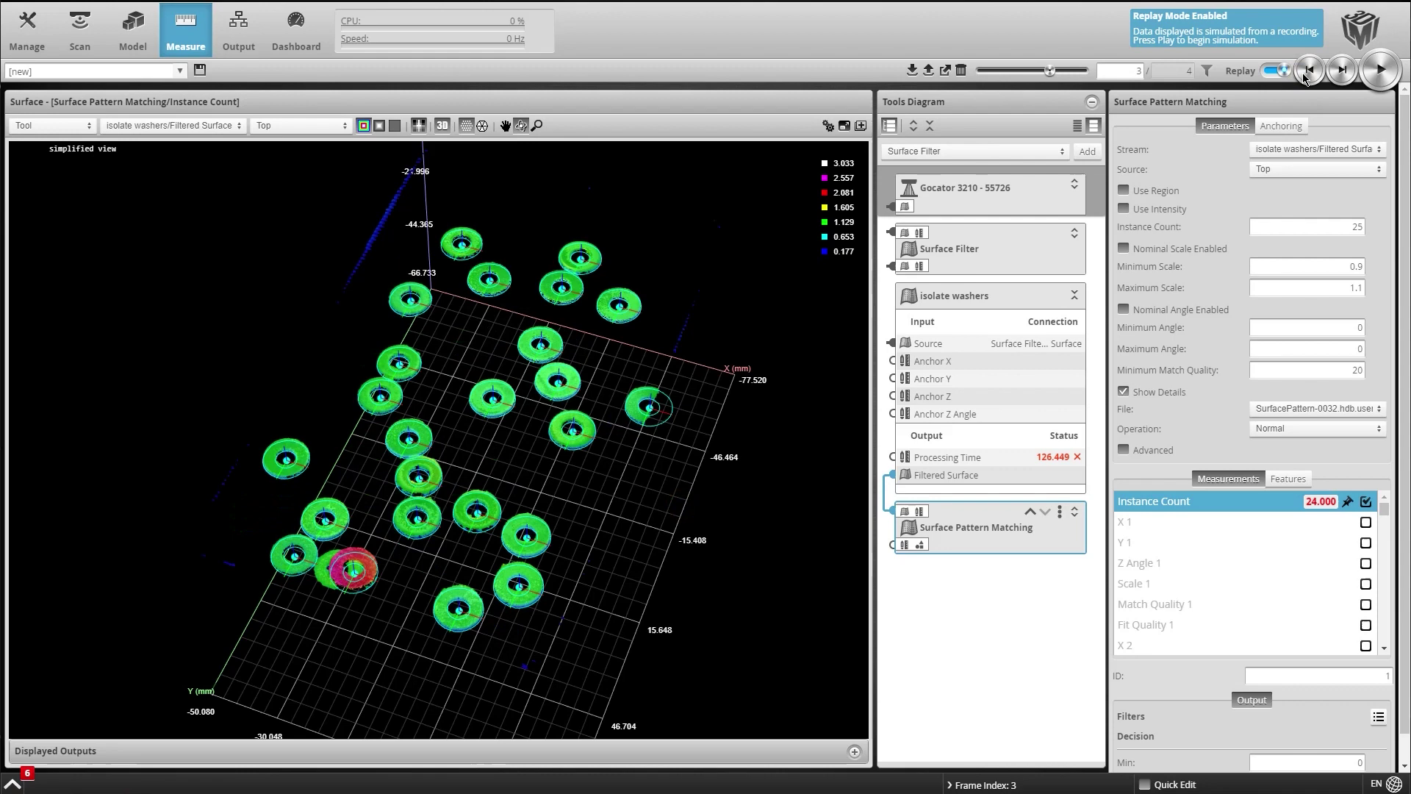
pyautogui.click(1307, 74)
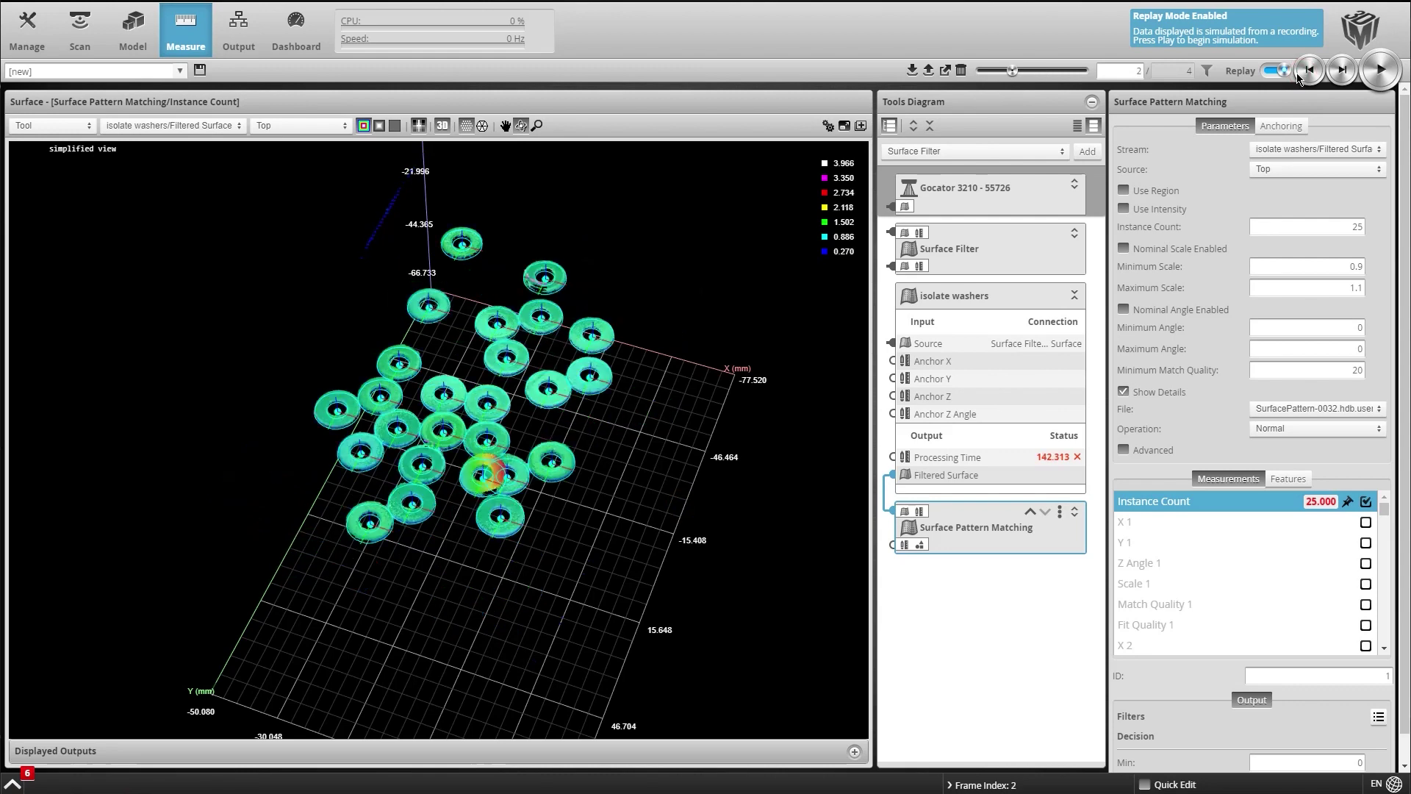
pyautogui.click(1307, 73)
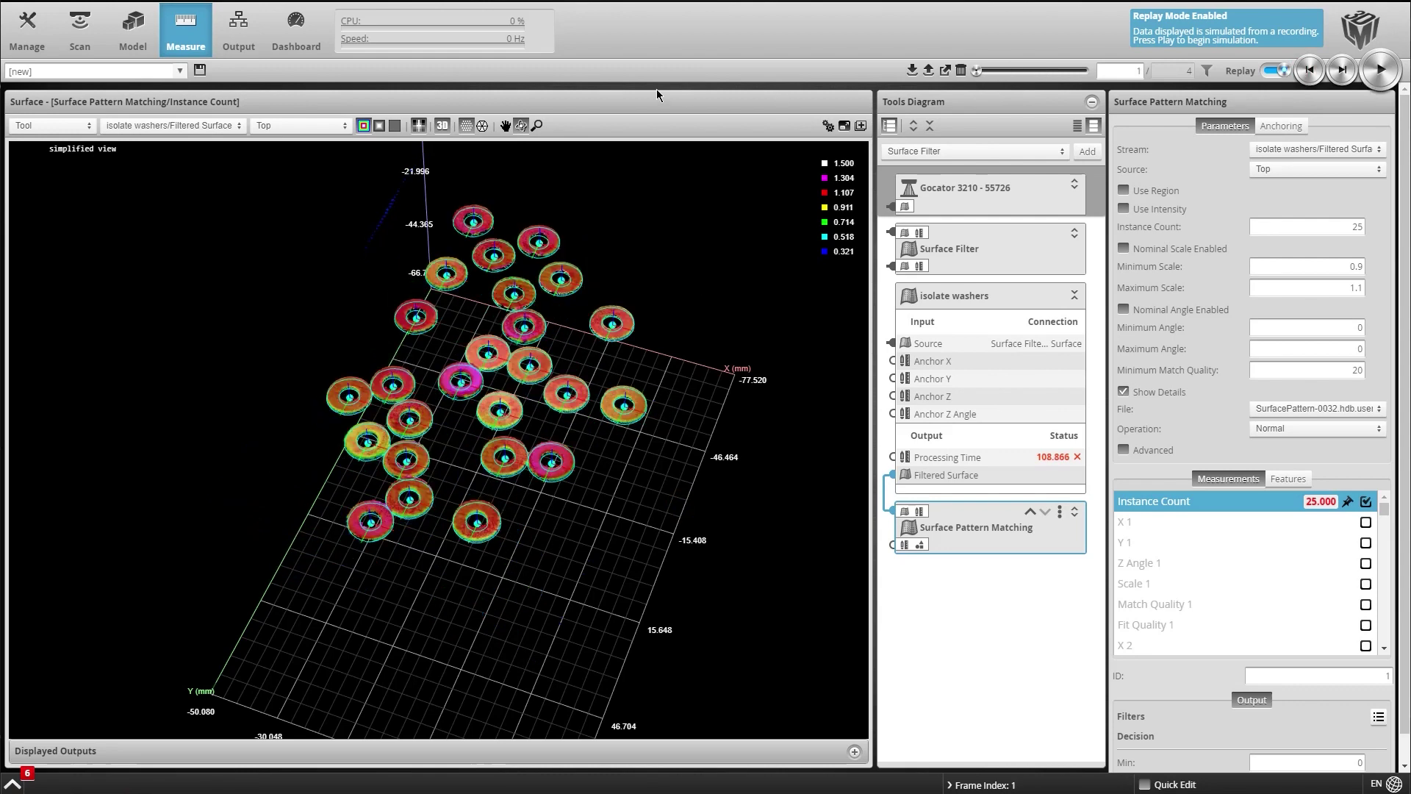